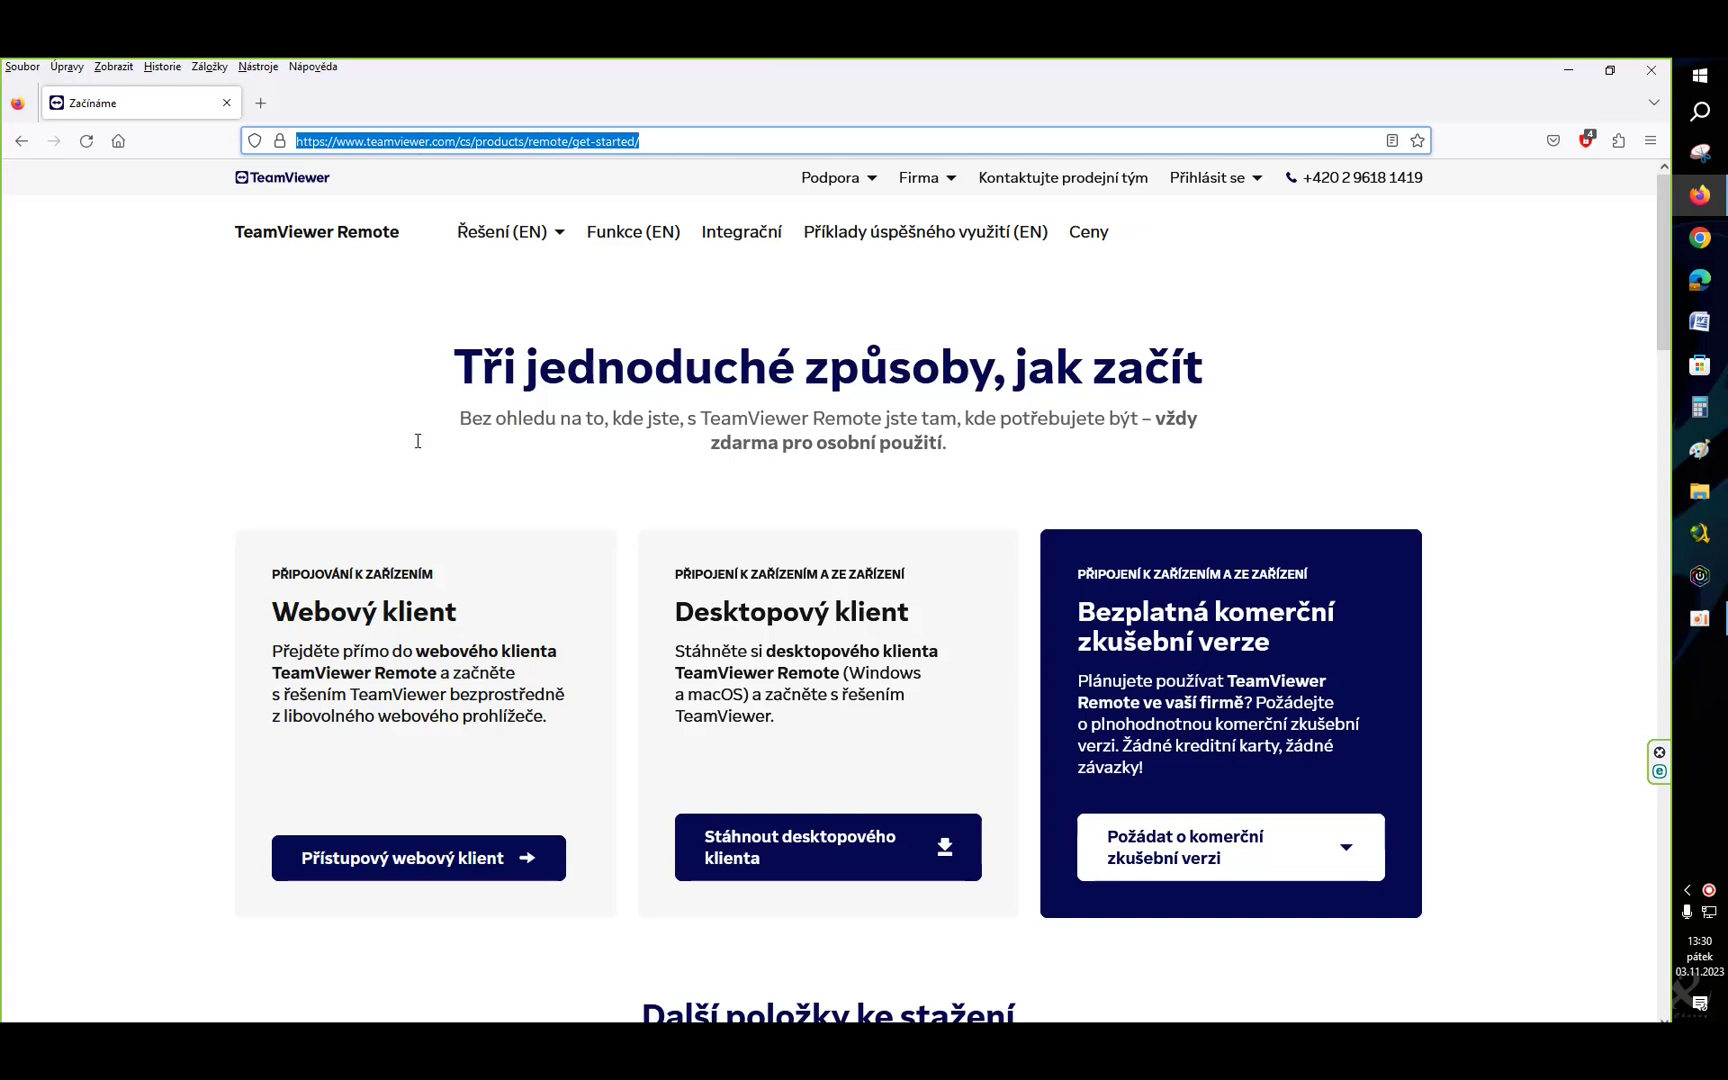
- Open the Windows download page for the desktop client, starting from the TeamViewer home page's free trial offer
click(283, 180)
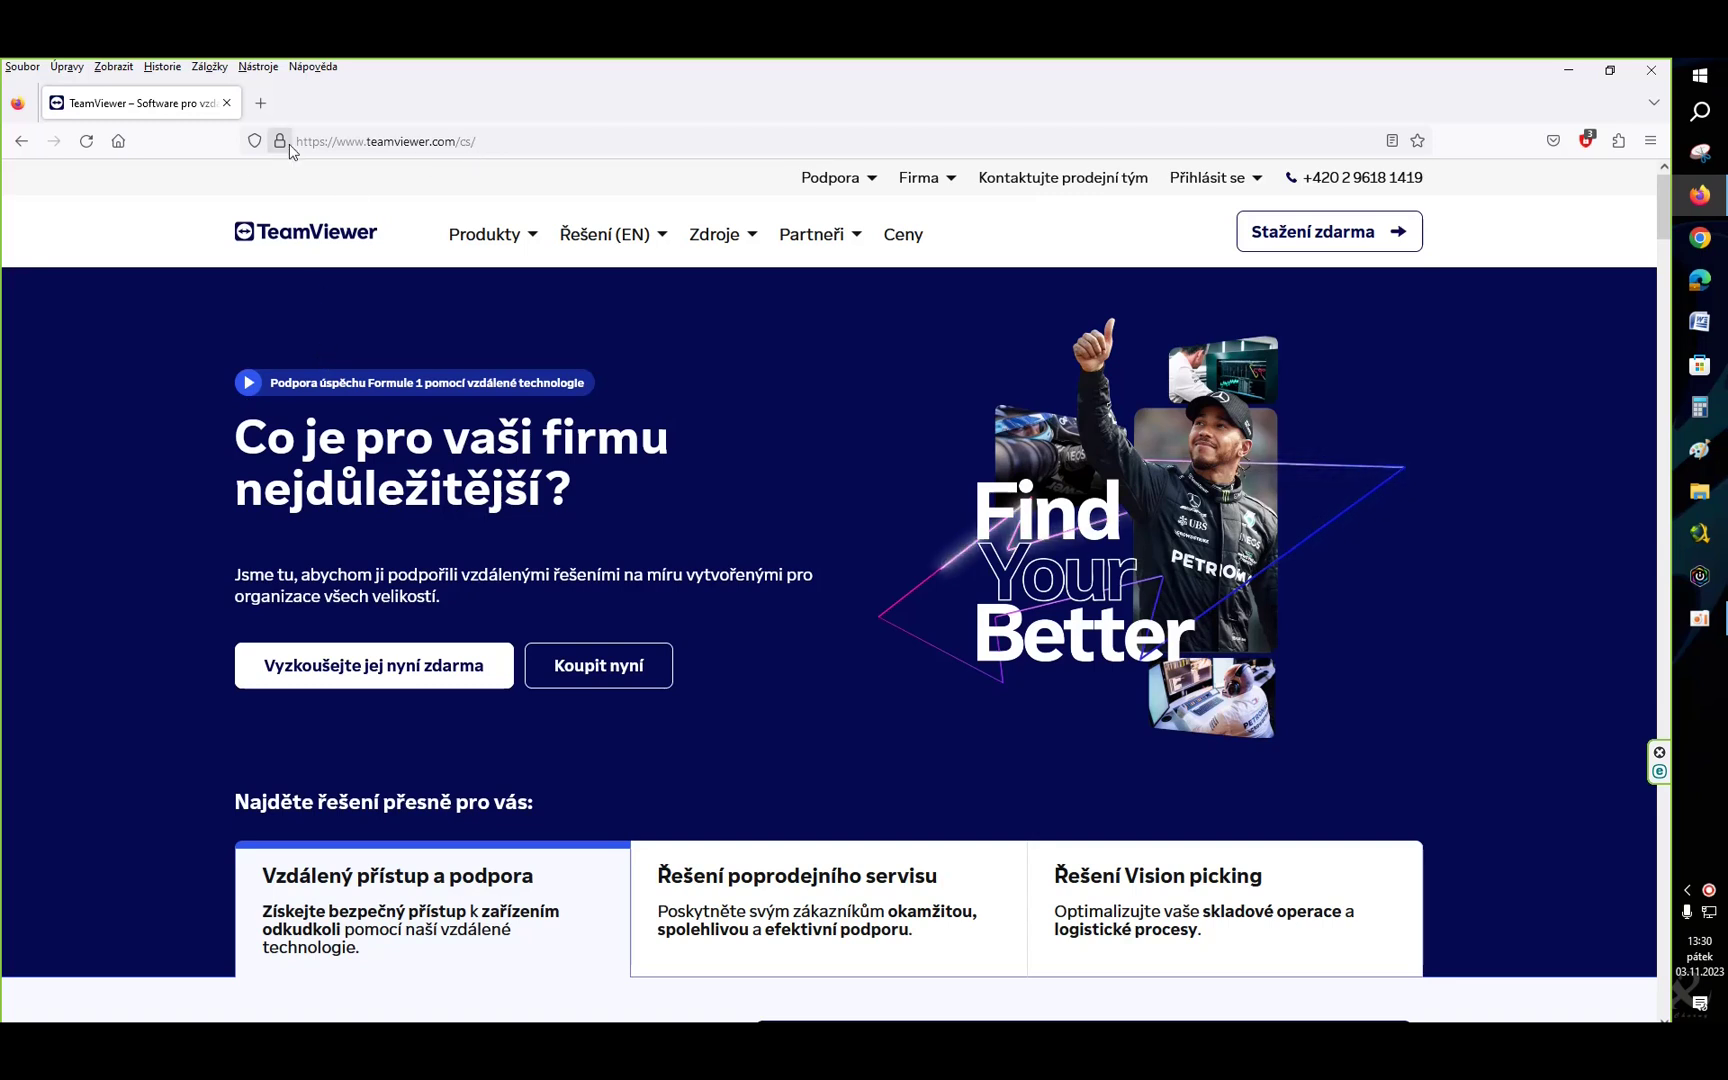
click(390, 672)
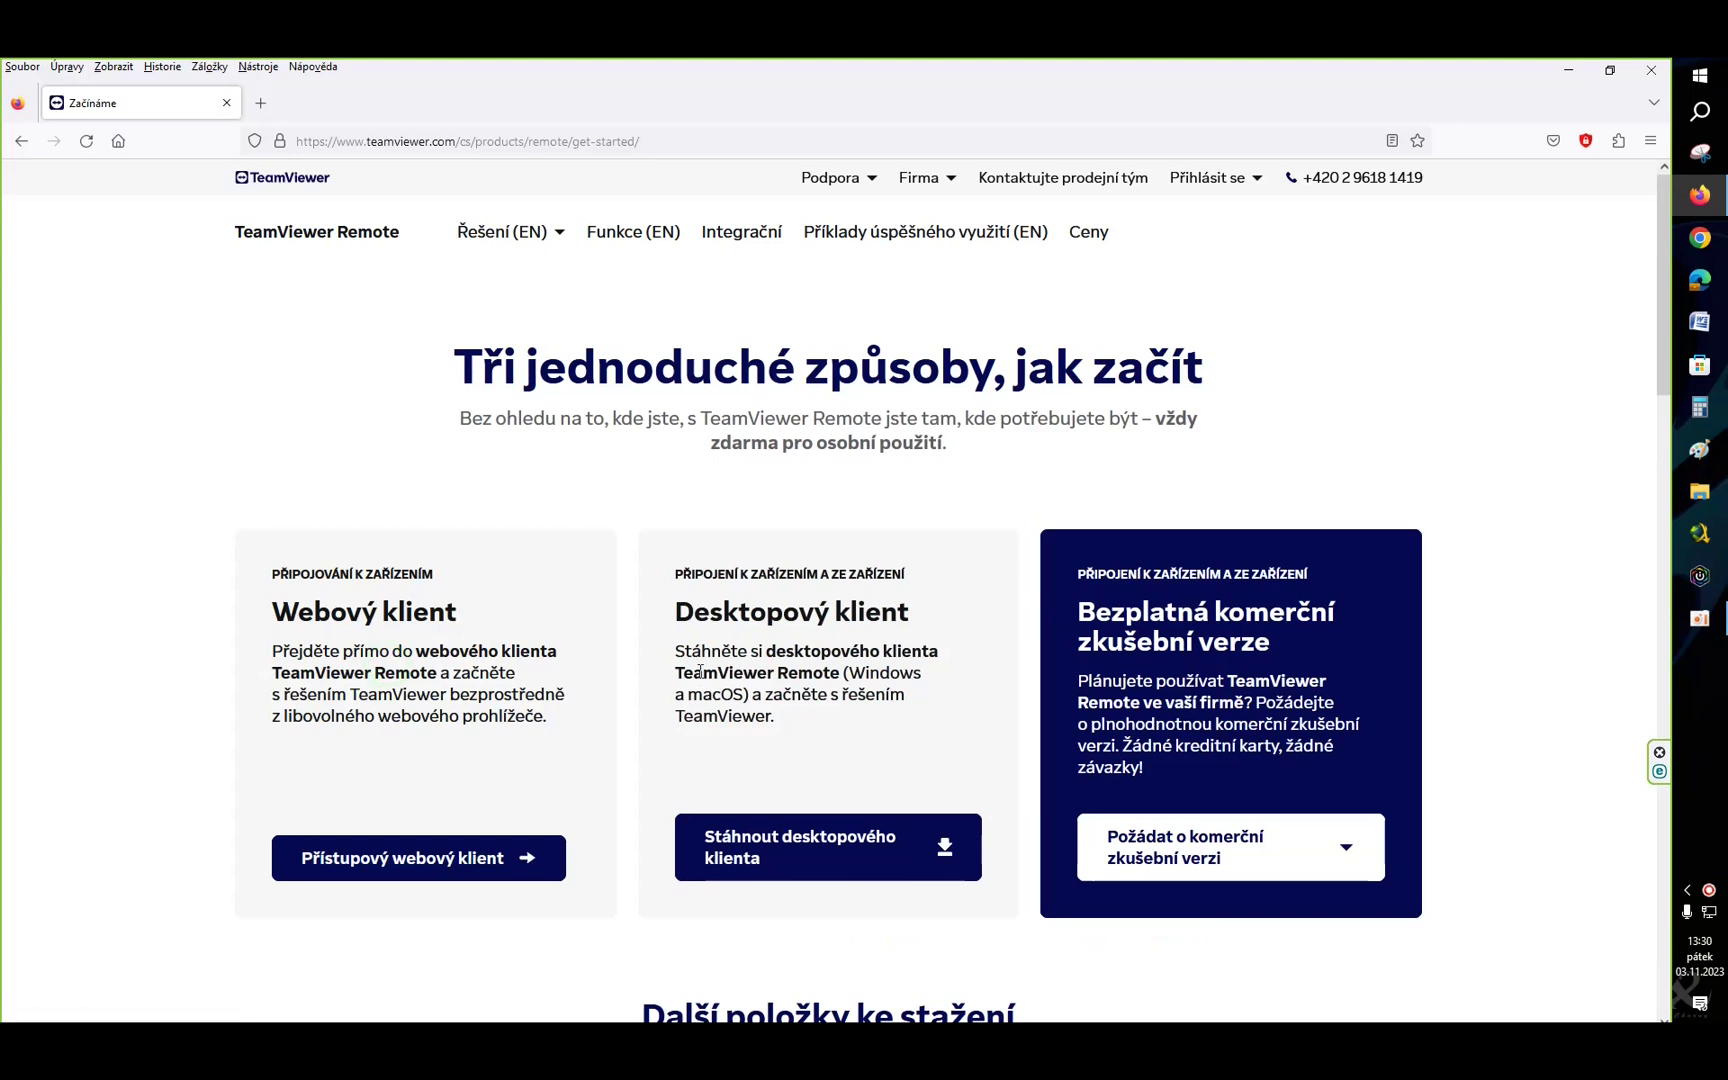
scroll(630, 597, down, 1)
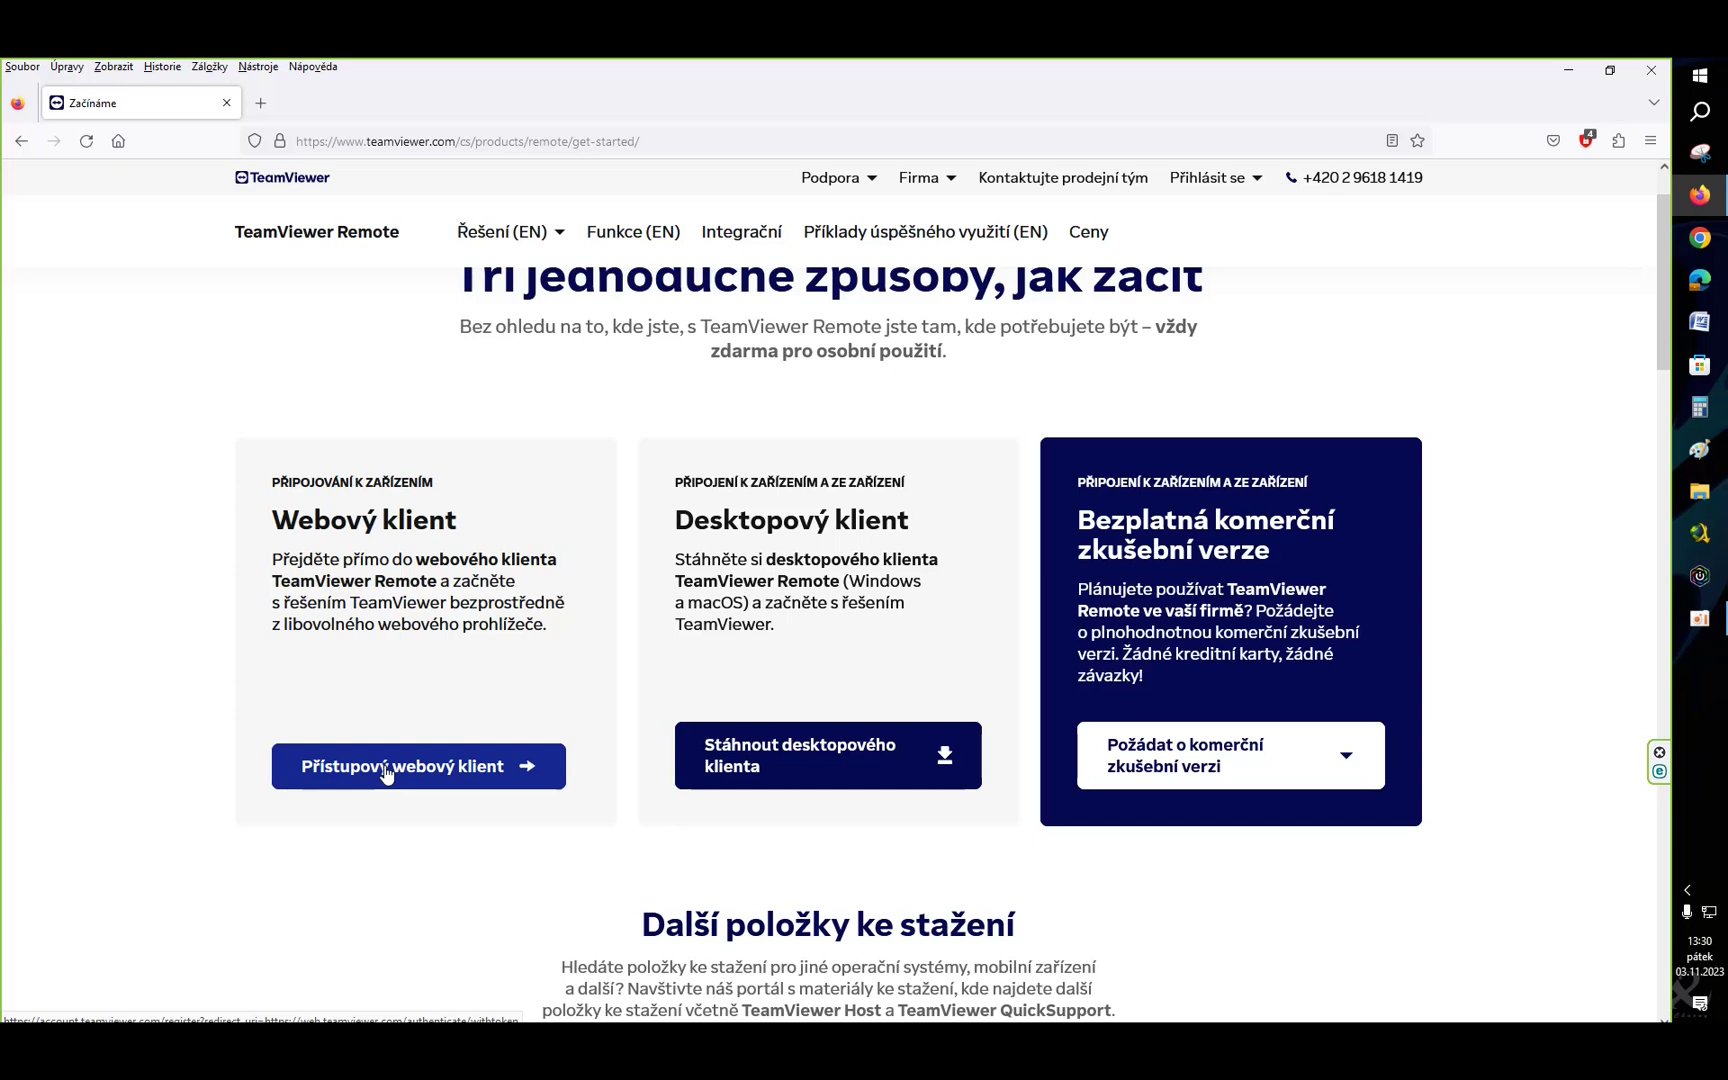
click(831, 772)
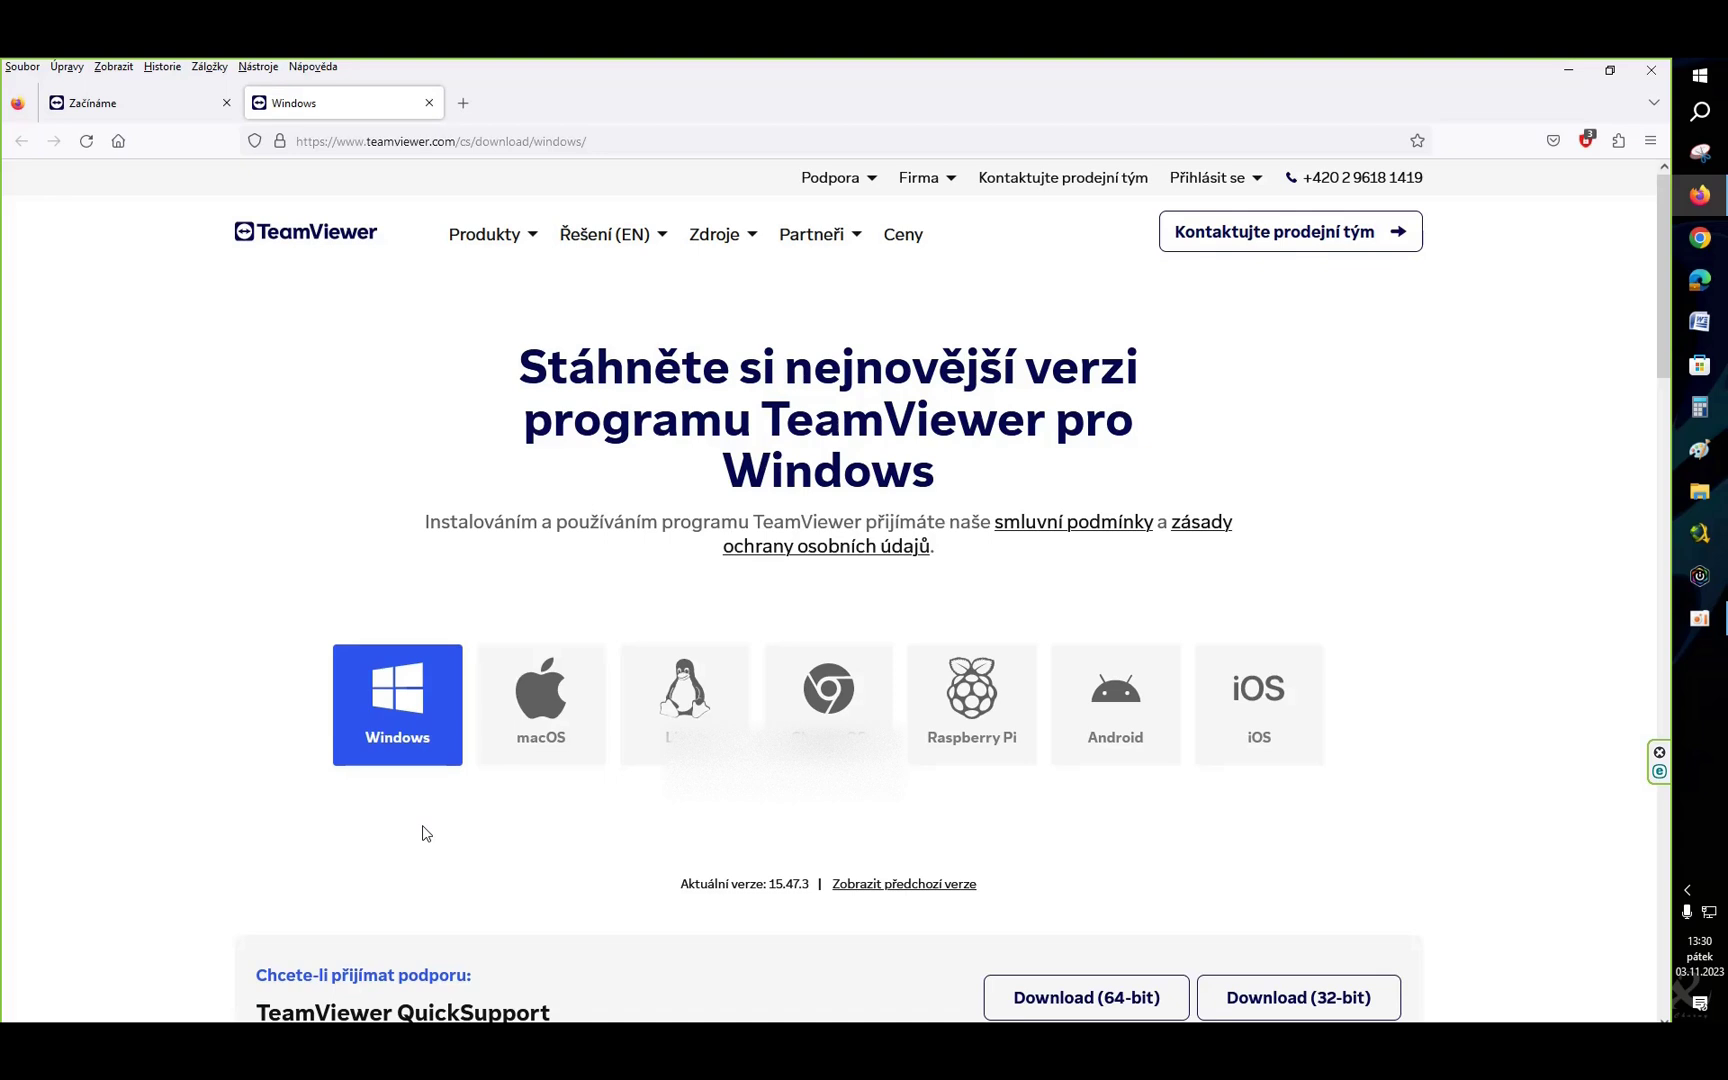
- Download the 64-bit version of TeamViewer QuickSupport for Windows
scroll(445, 800, down, 1)
scroll(447, 800, down, 5)
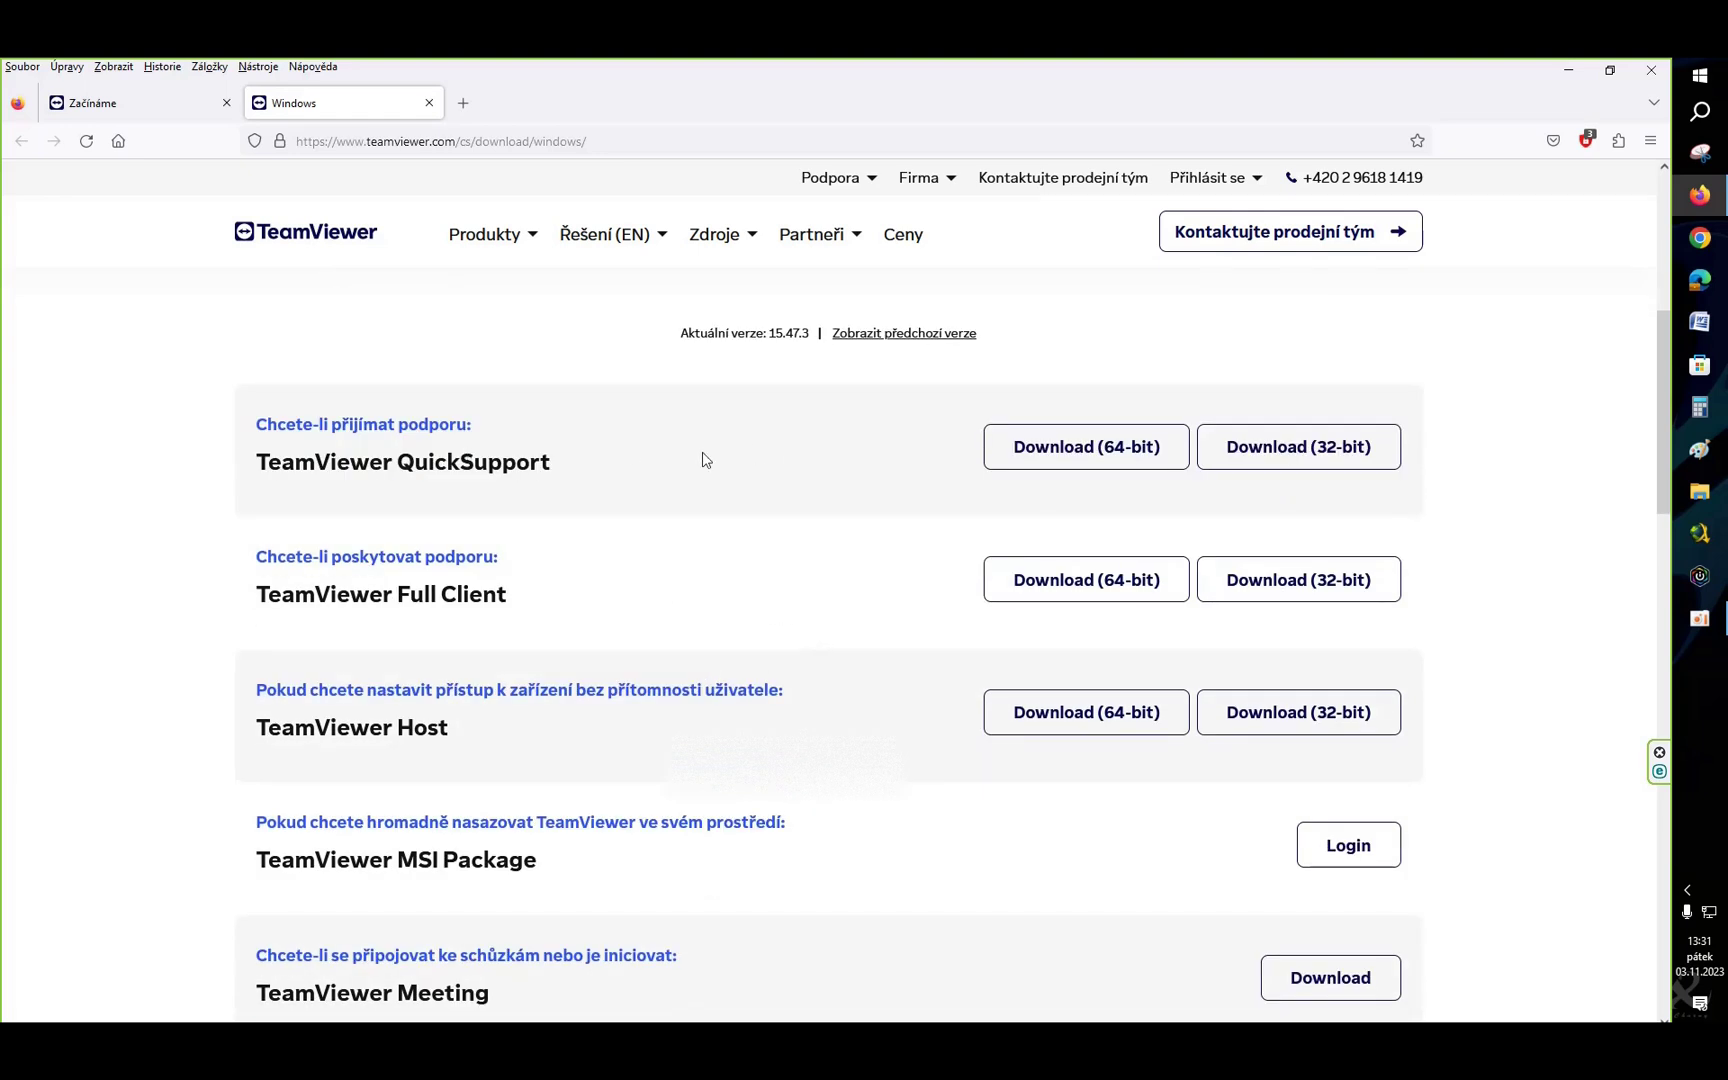
click(1072, 467)
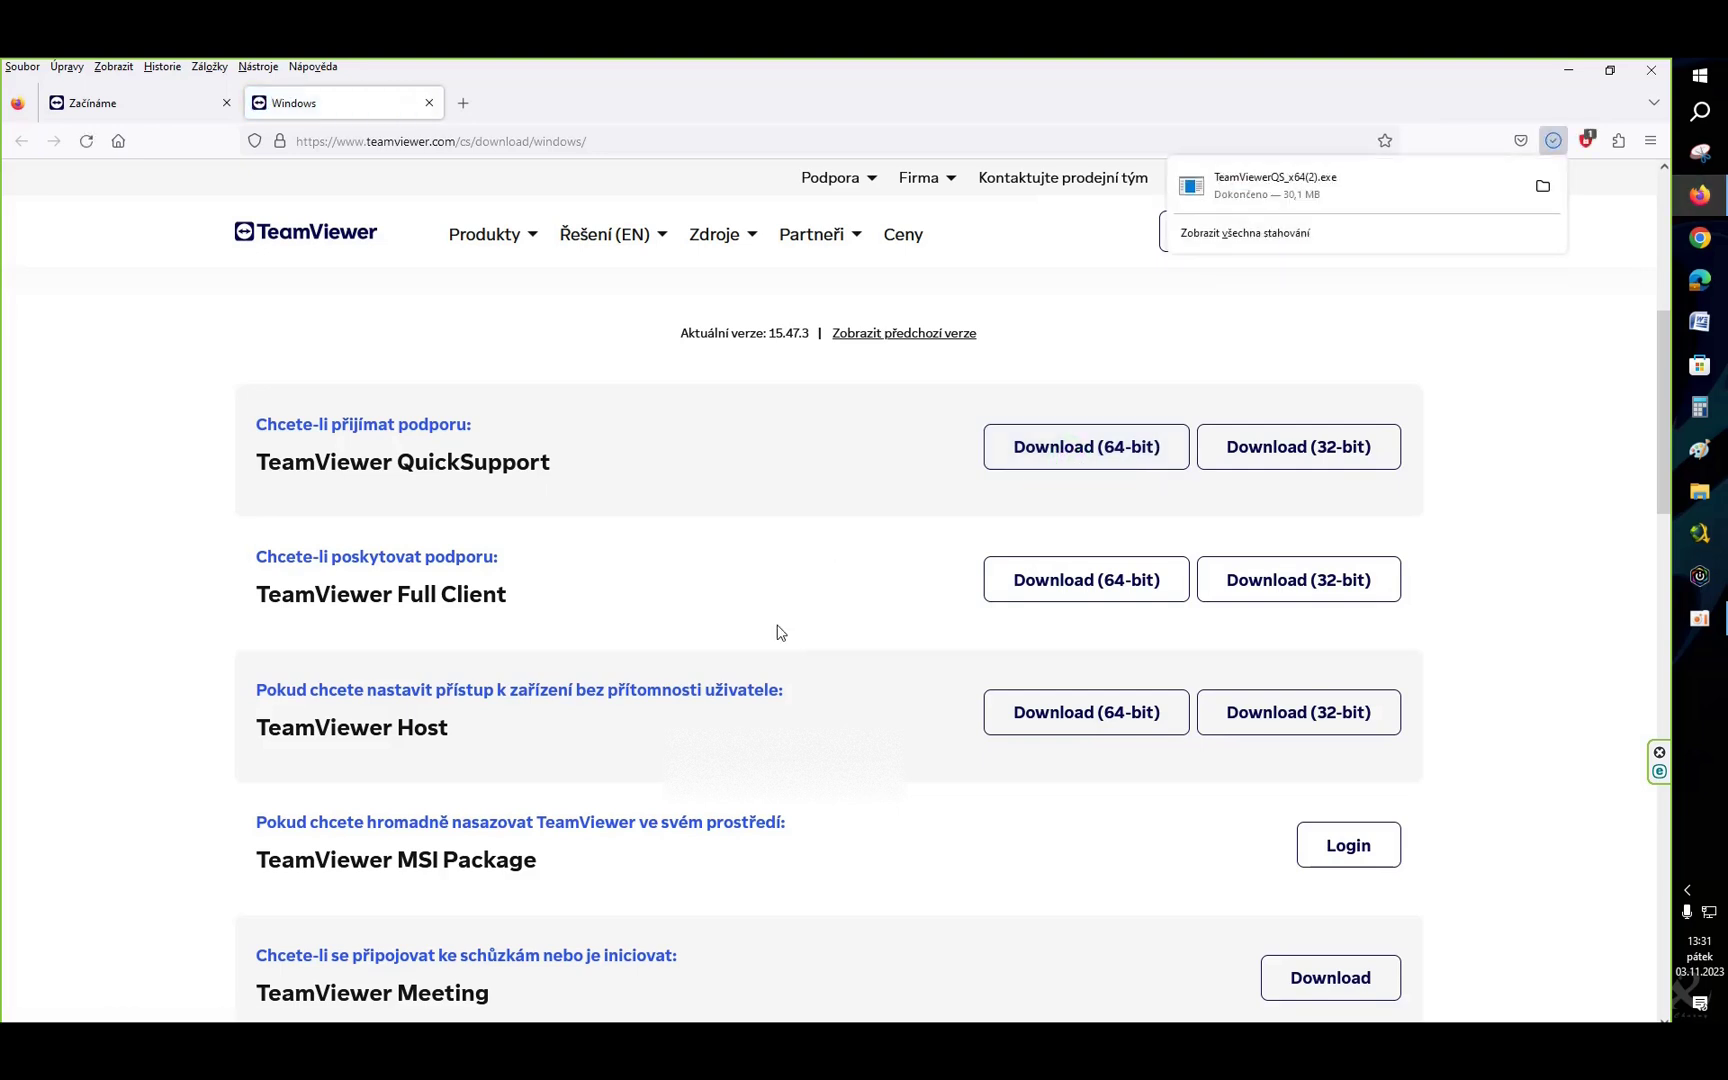
- Launch the downloaded QuickSupport file and place its window slightly lower on the cleared desktop
click(1249, 202)
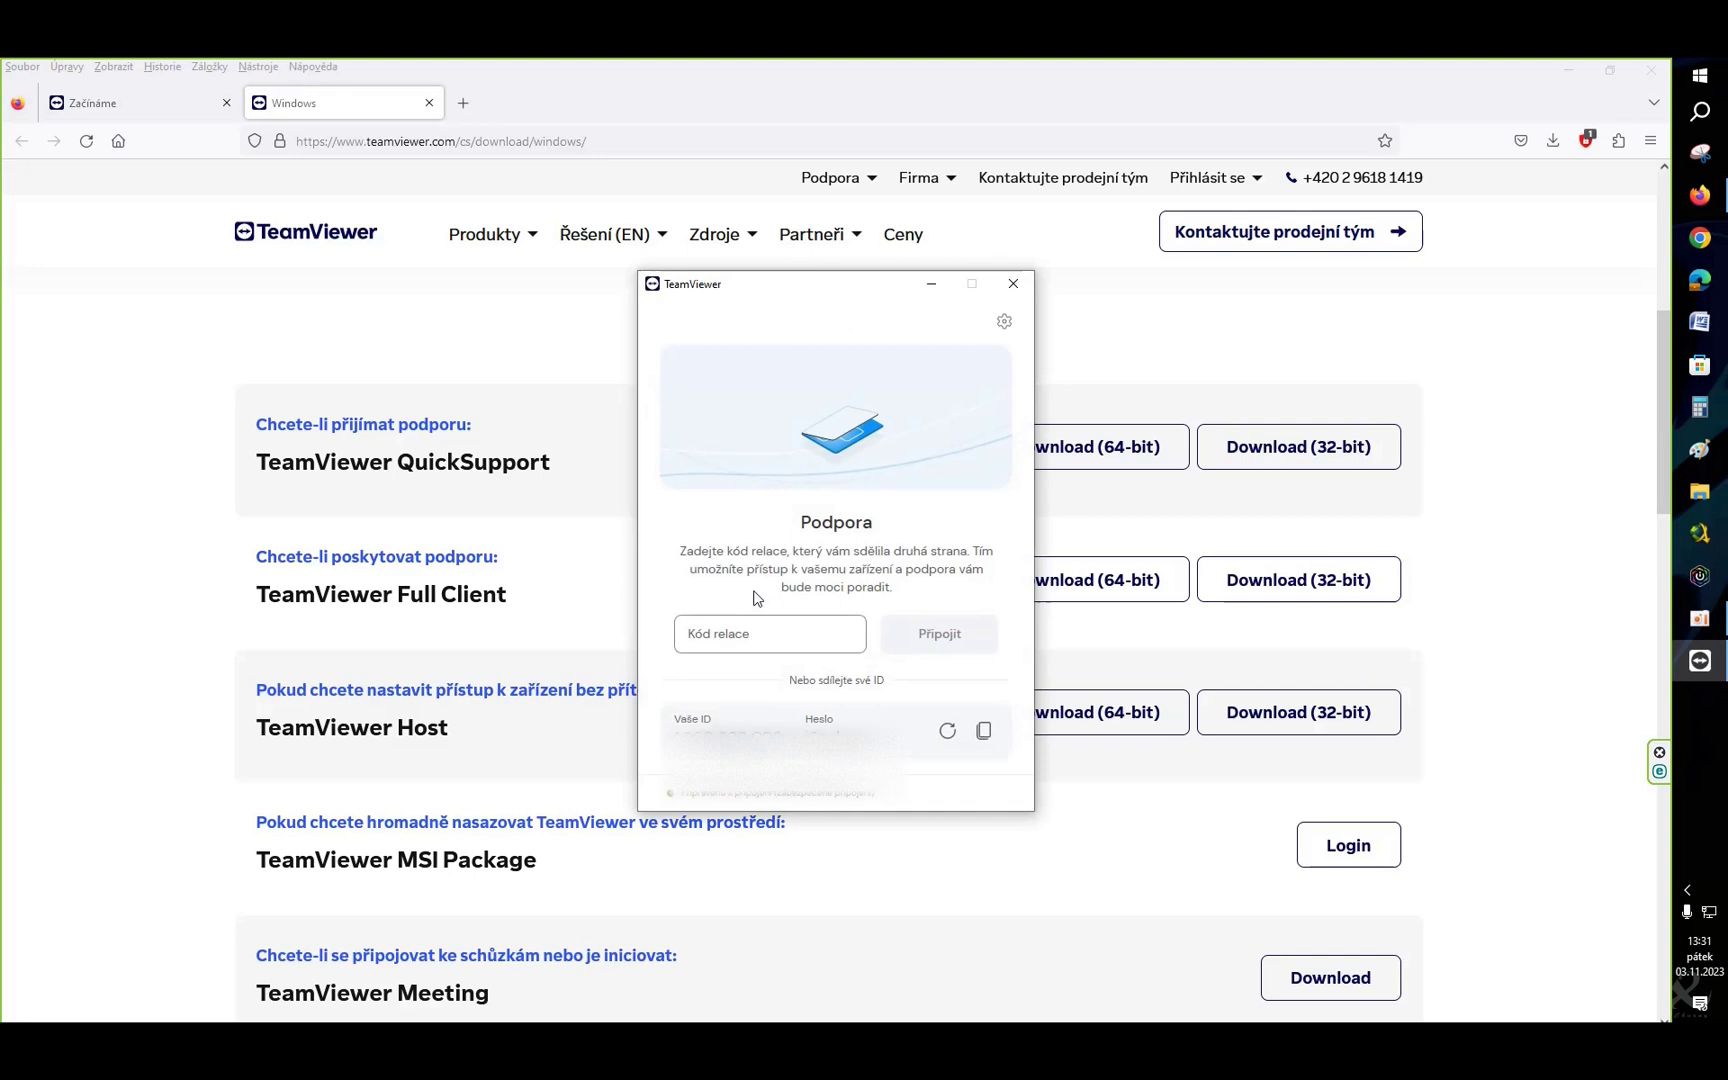
key(super+d)
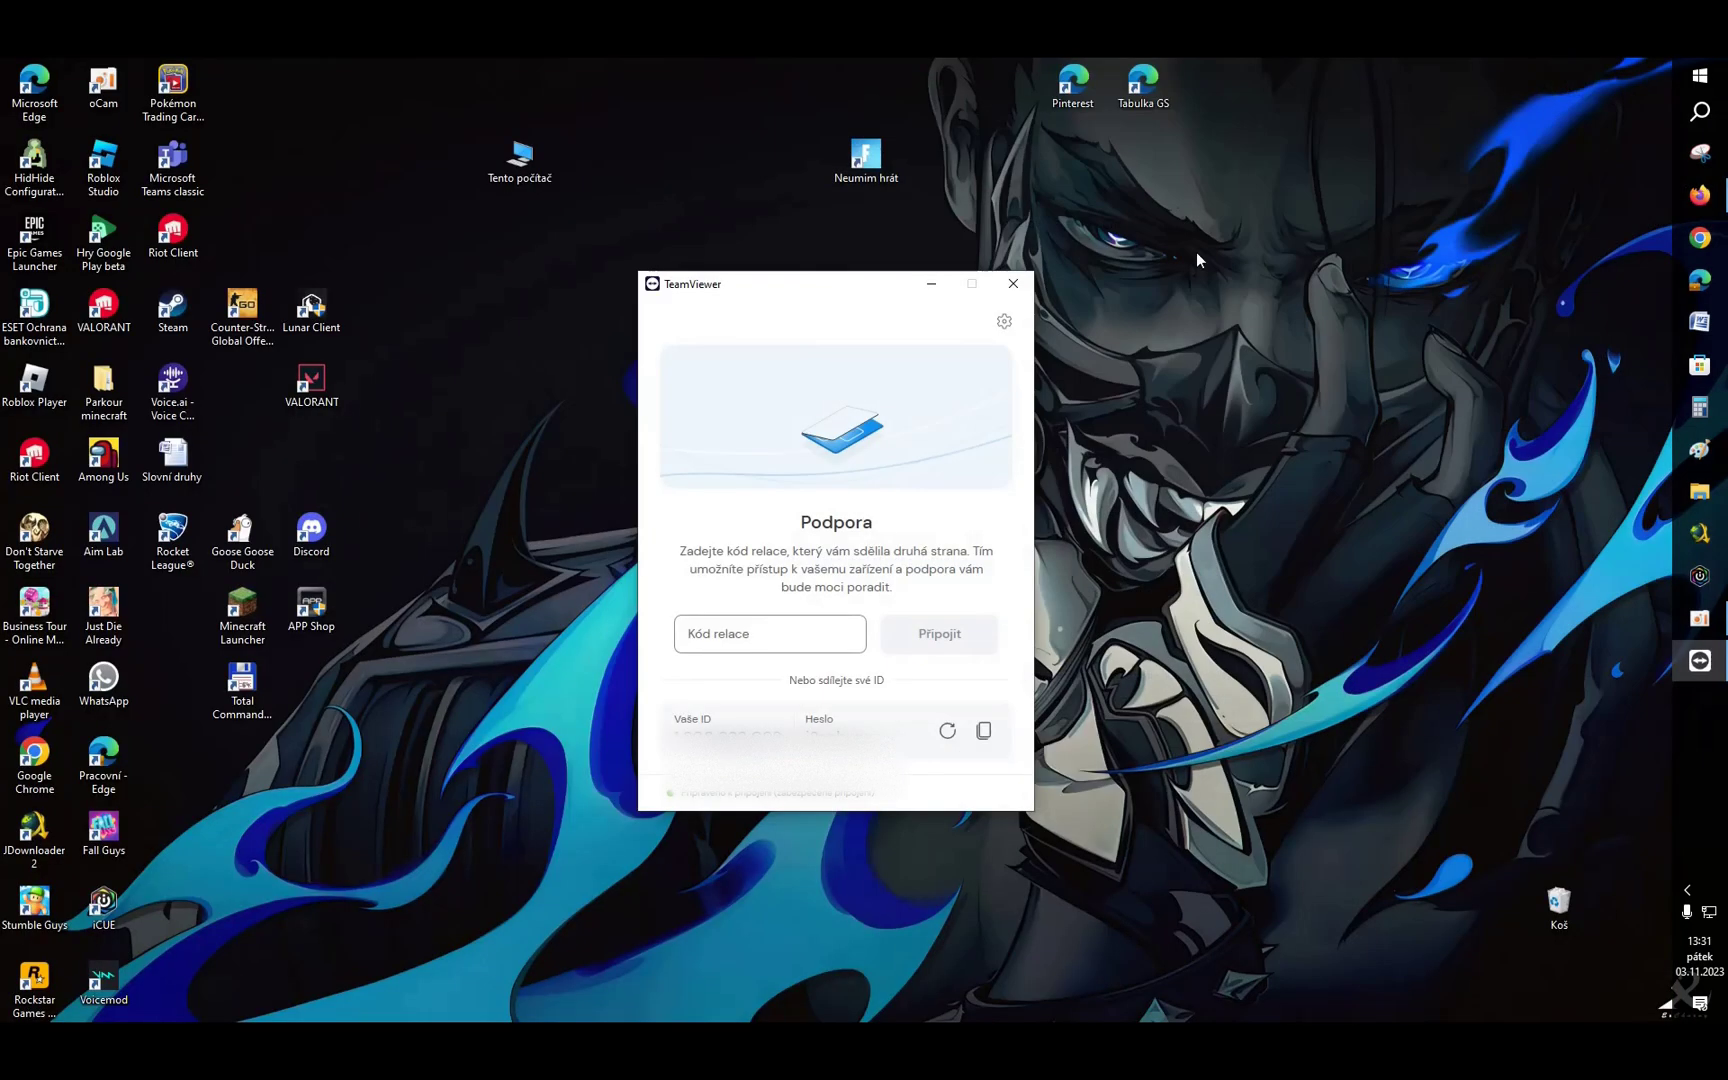
mouse_move(831, 300)
mouse_down()
mouse_move(895, 307)
mouse_move(836, 326)
mouse_up()
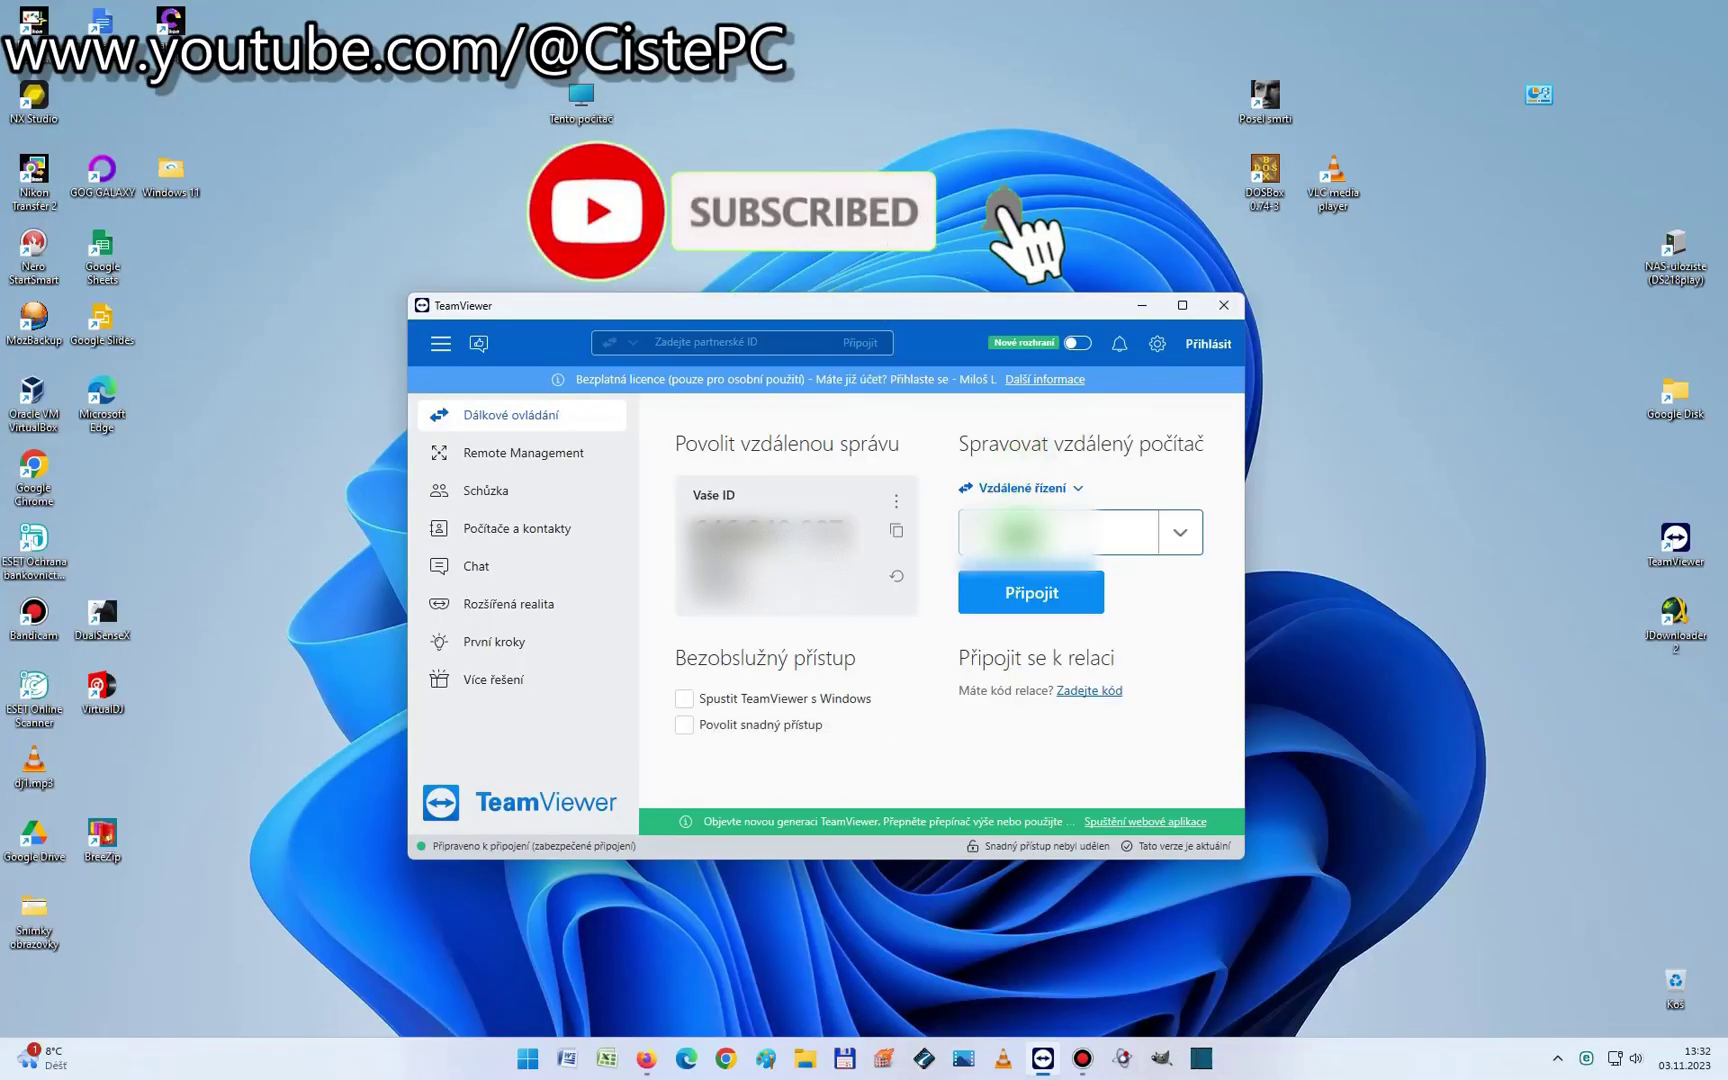
- Switch to the supporter's TeamViewer, connect to the saved partner ID for remote control, and log in with the partner's session password
click(1020, 528)
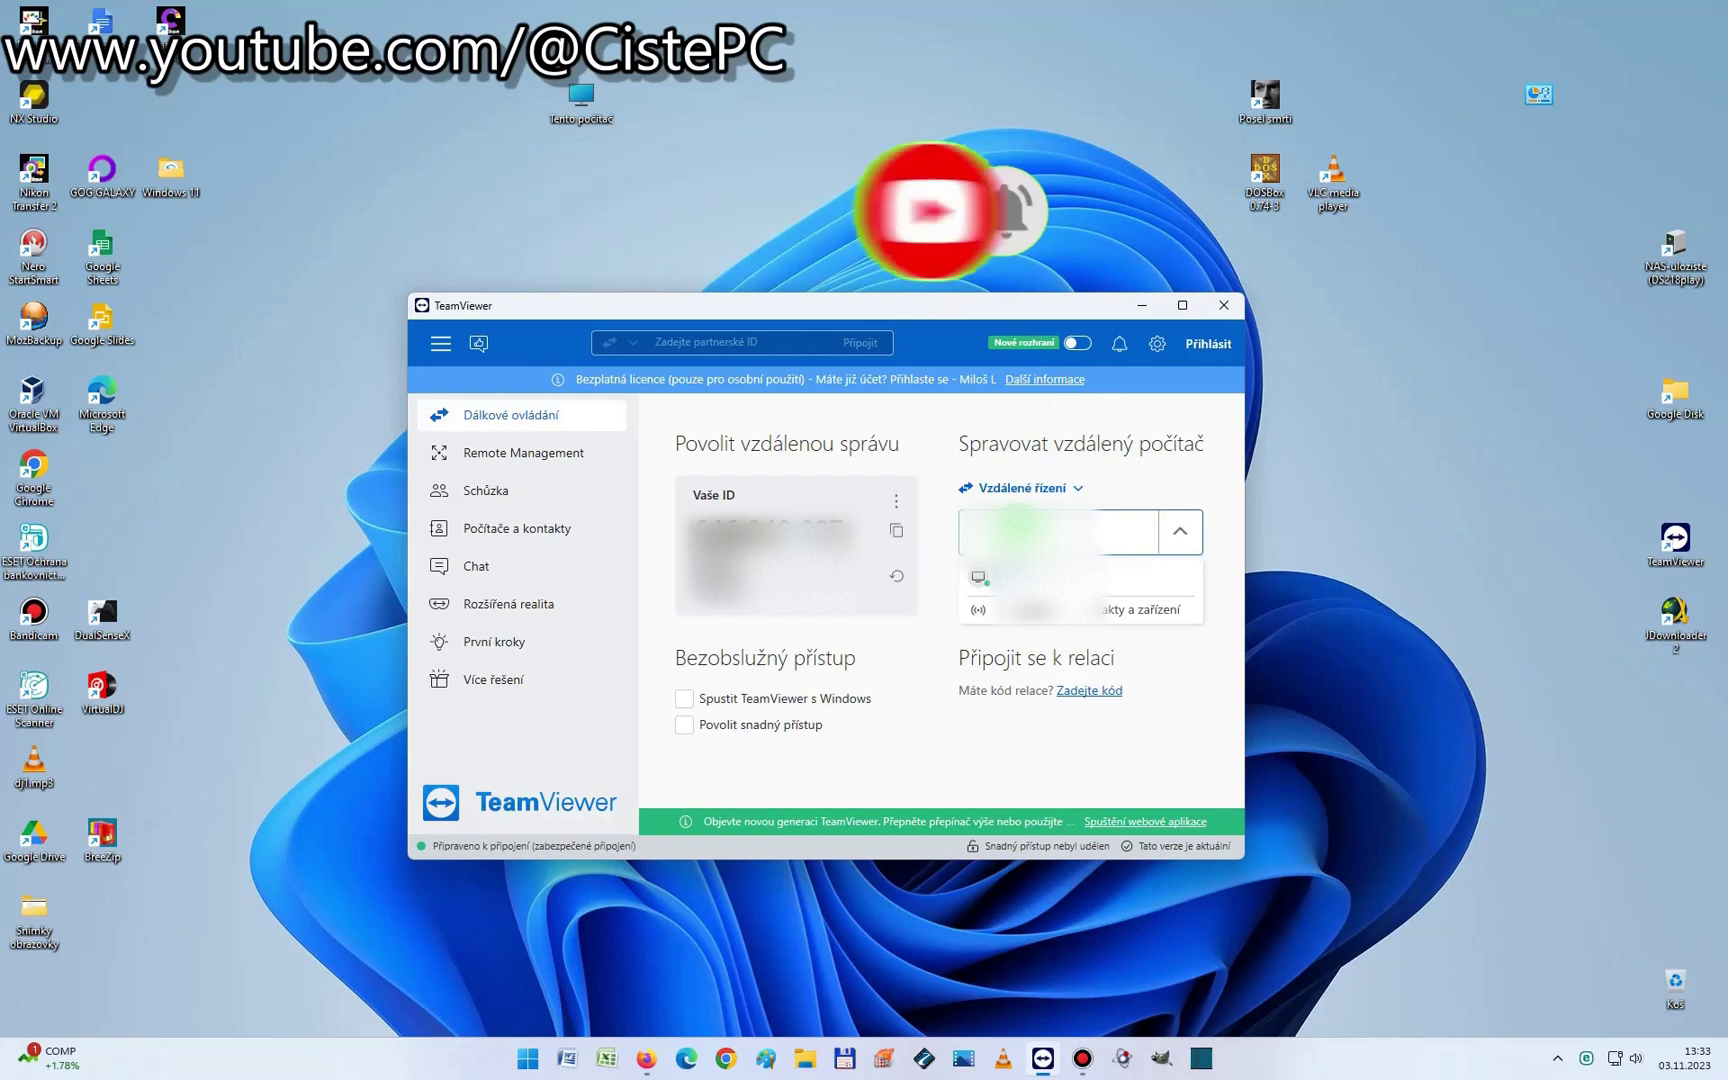
click(1116, 577)
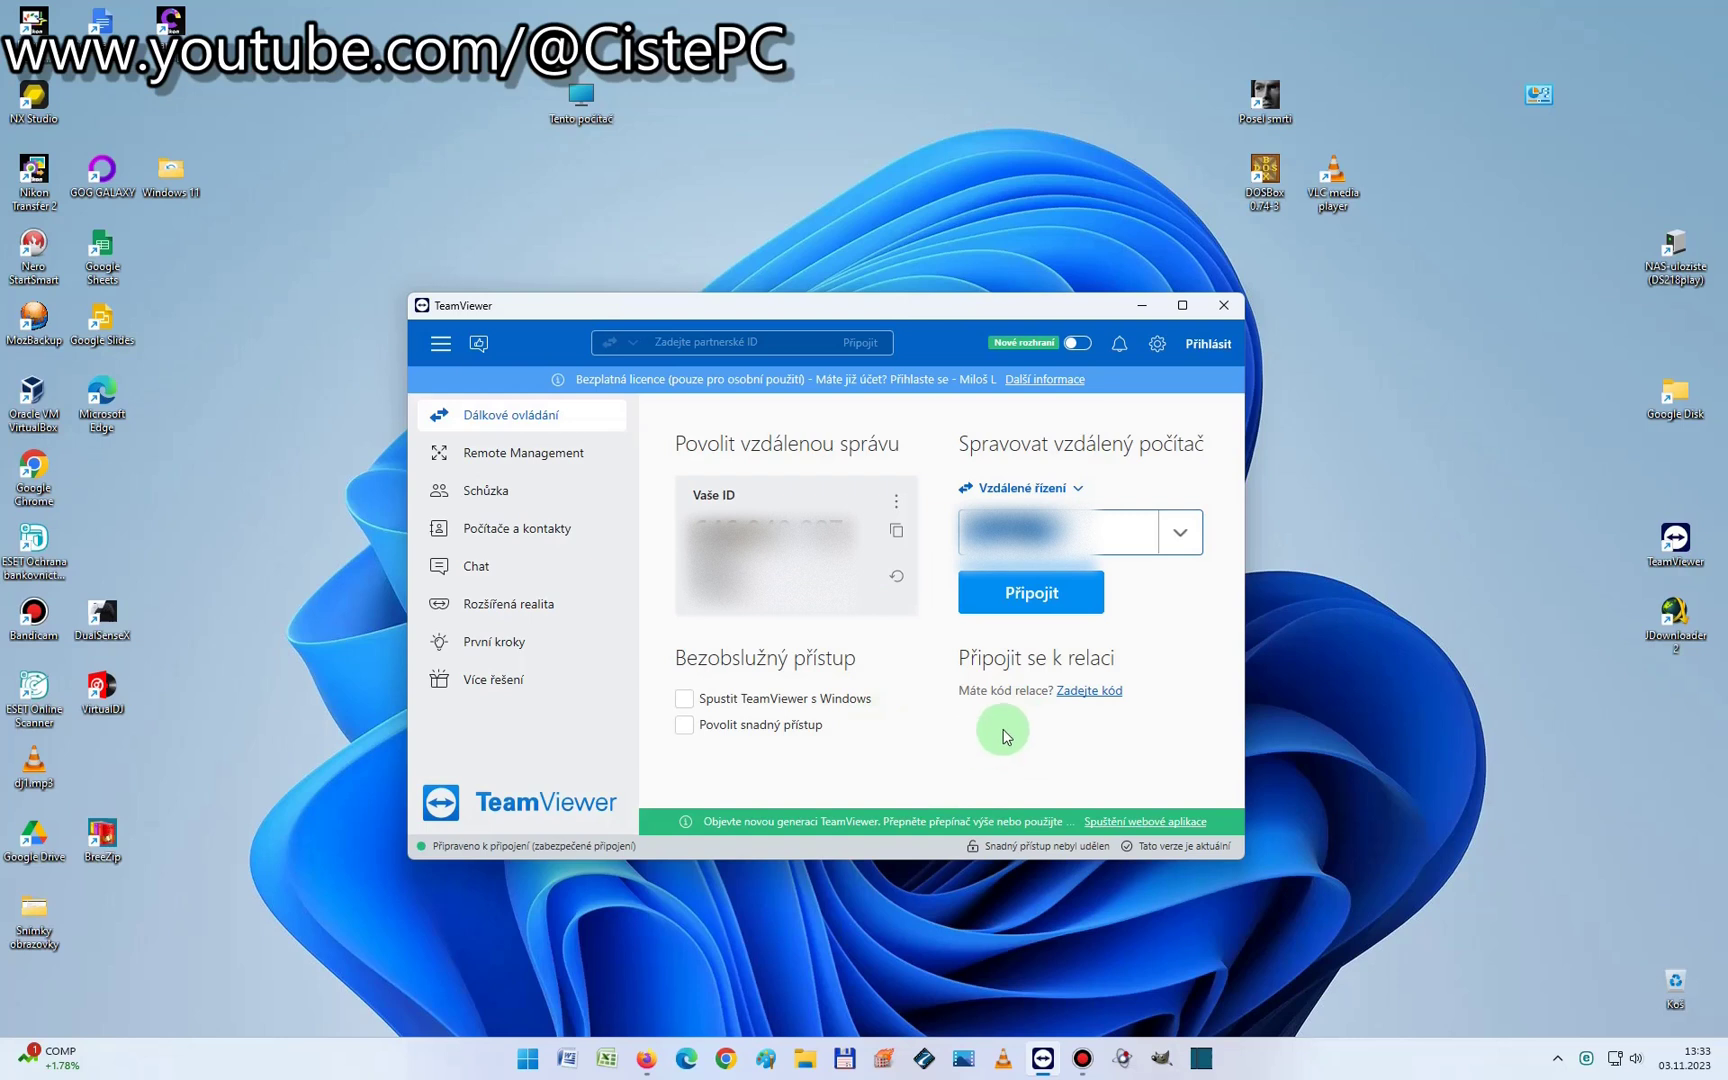
click(1022, 593)
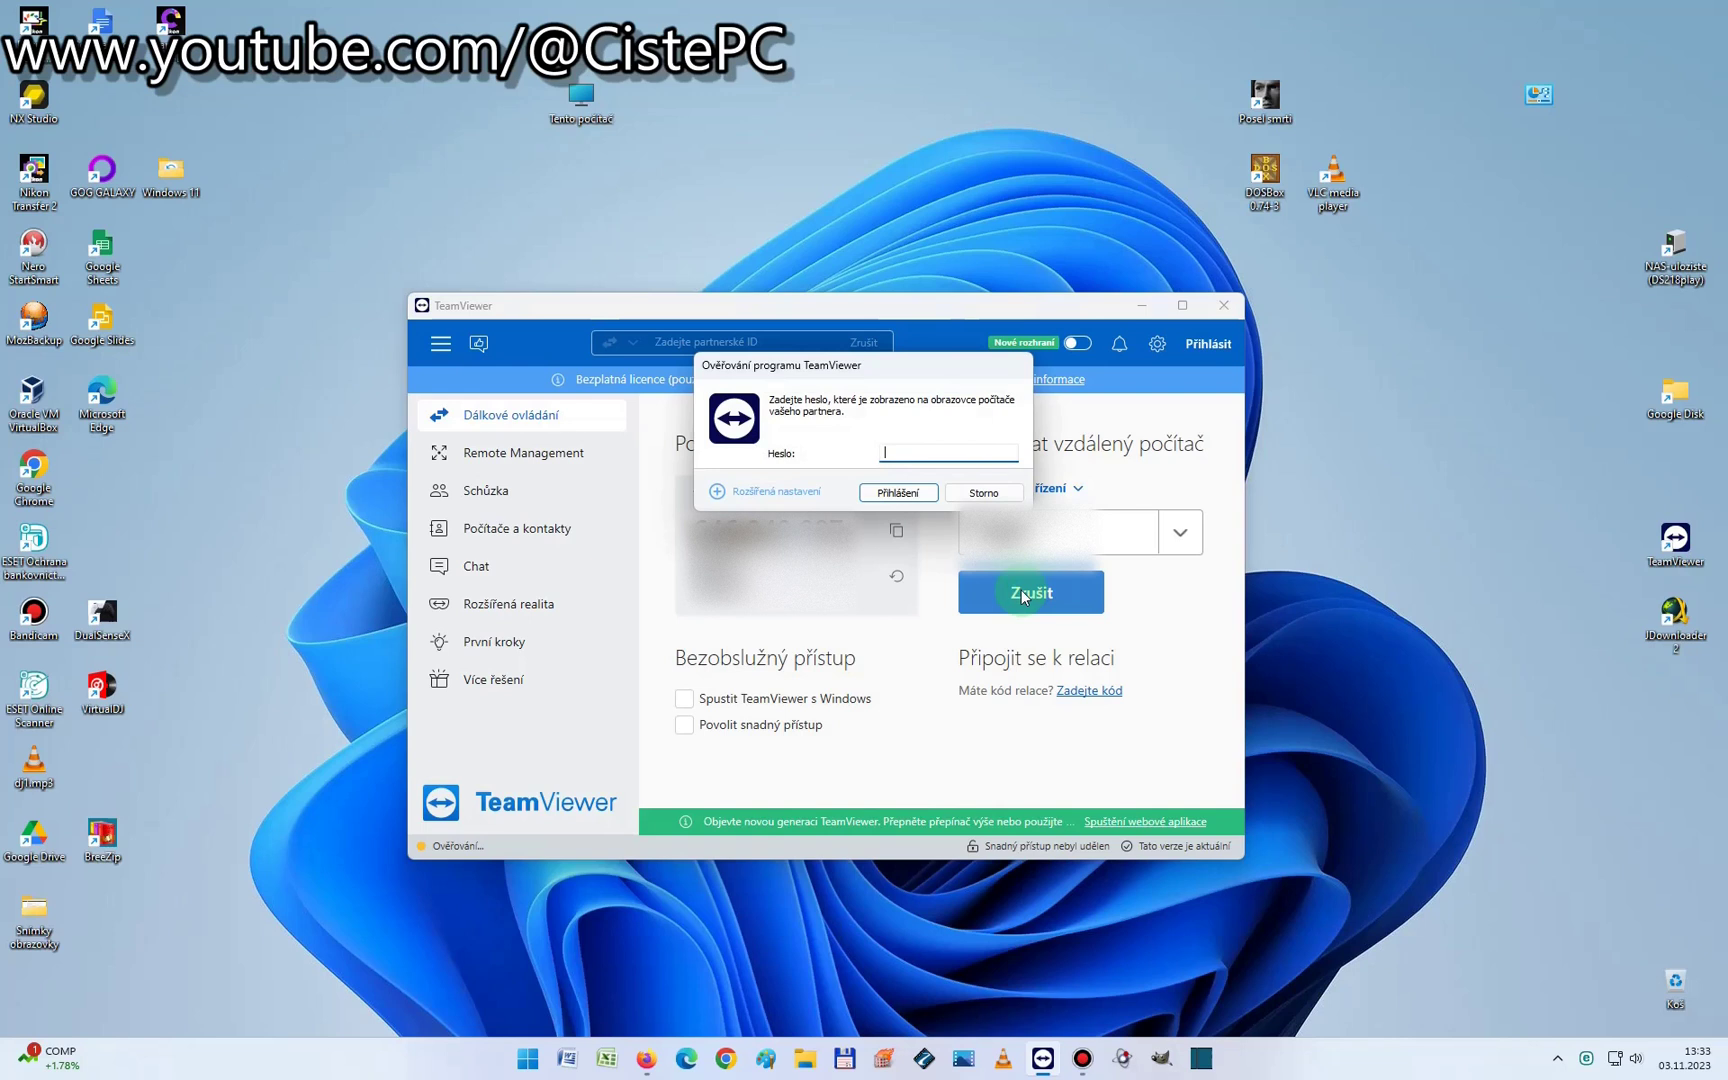
text(•••••)
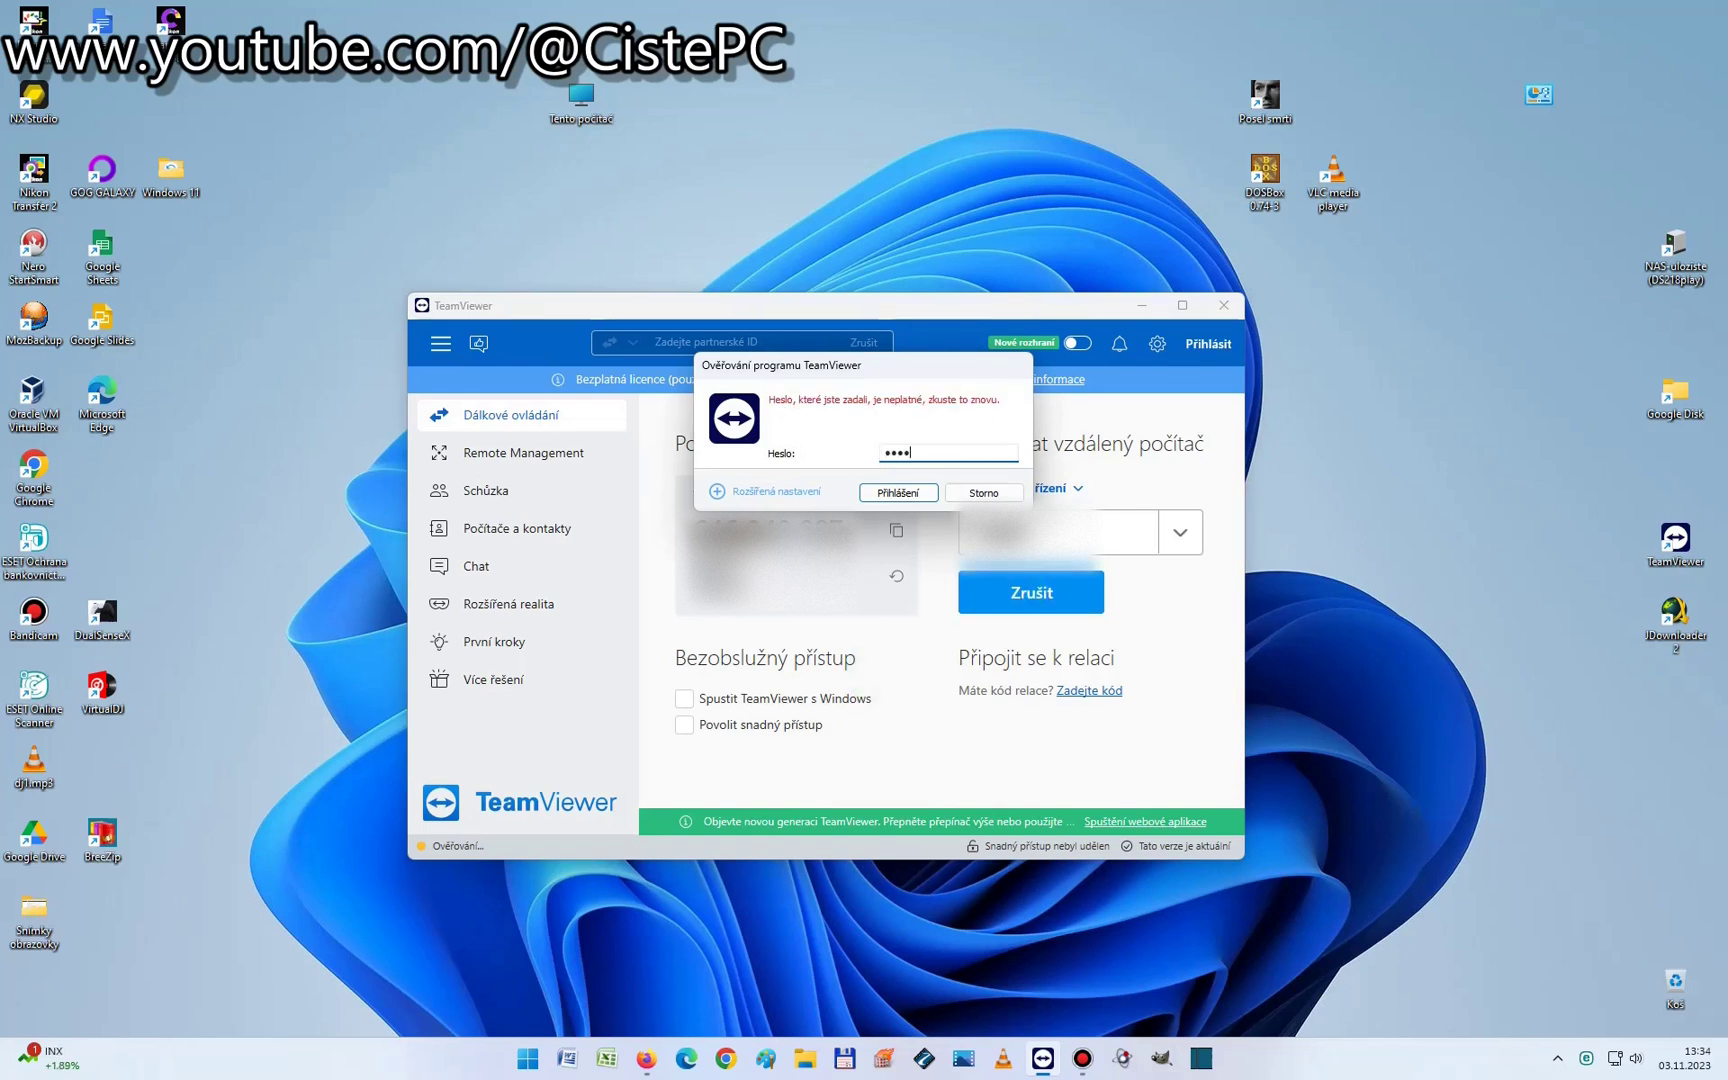
text(•)
click(898, 492)
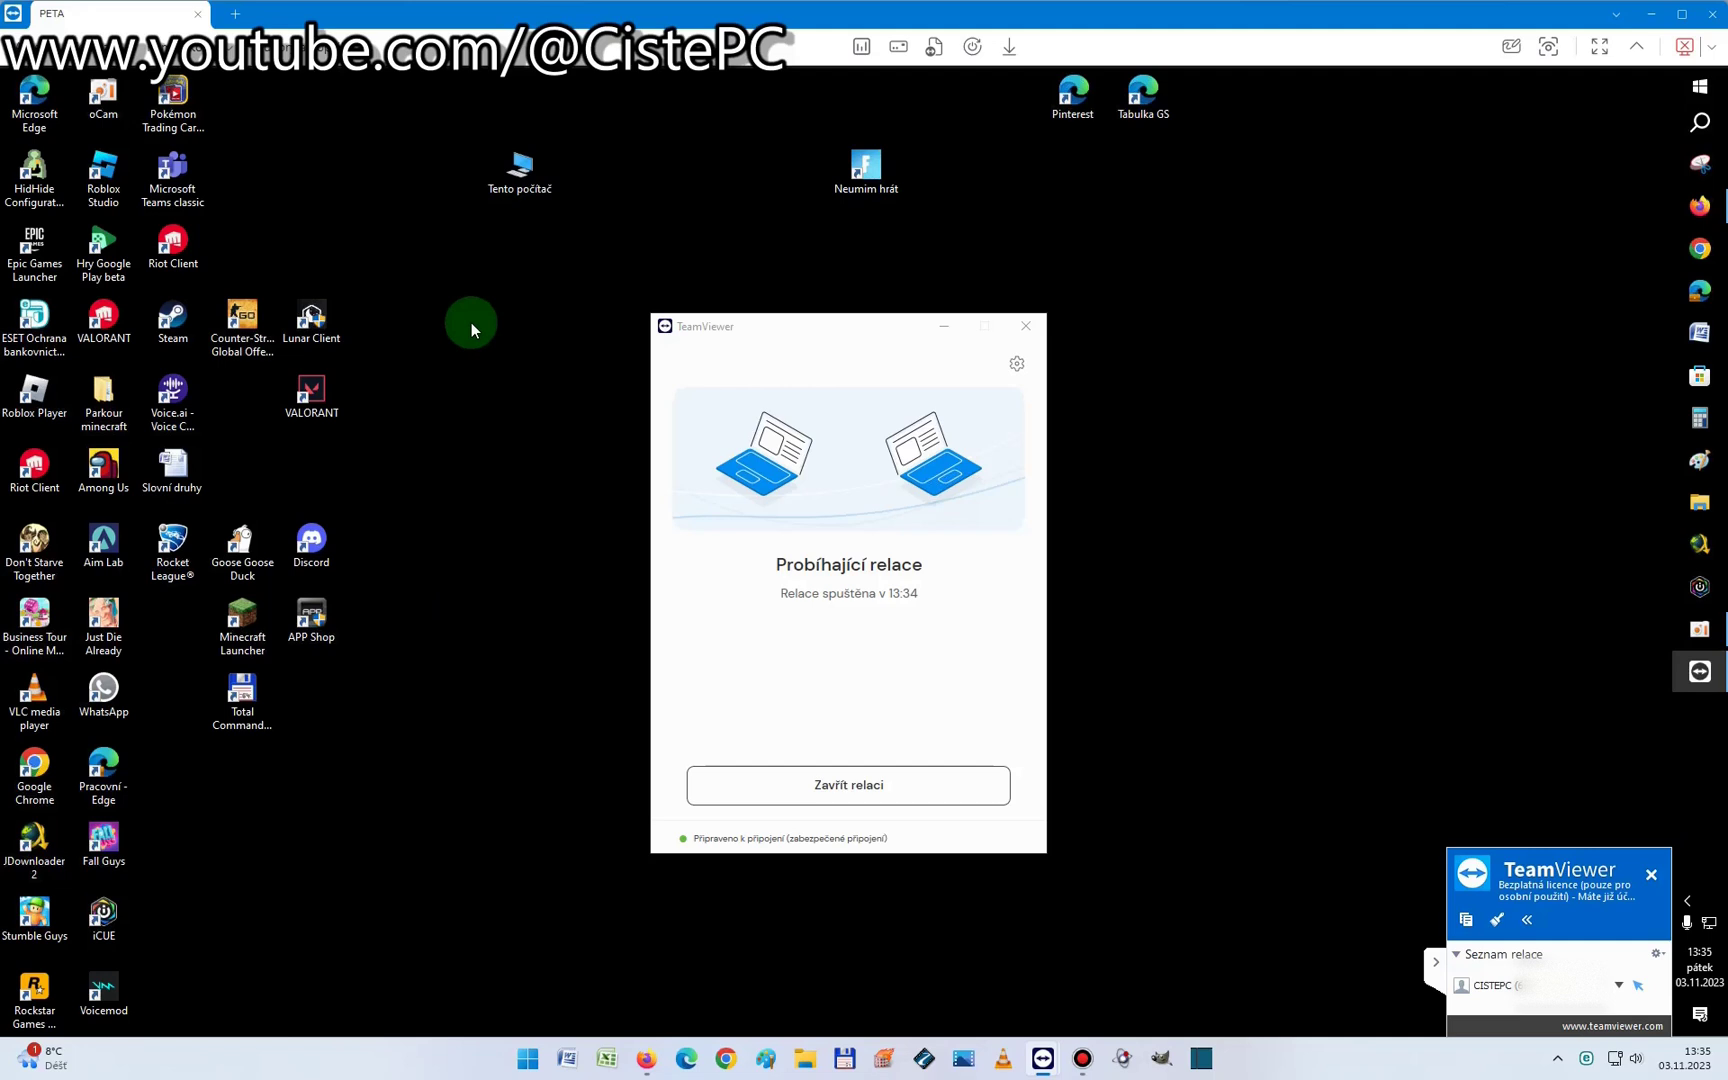
- Test remote control by opening and dismissing the desktop context menu and the Start menu on the remote computer
right_click(486, 296)
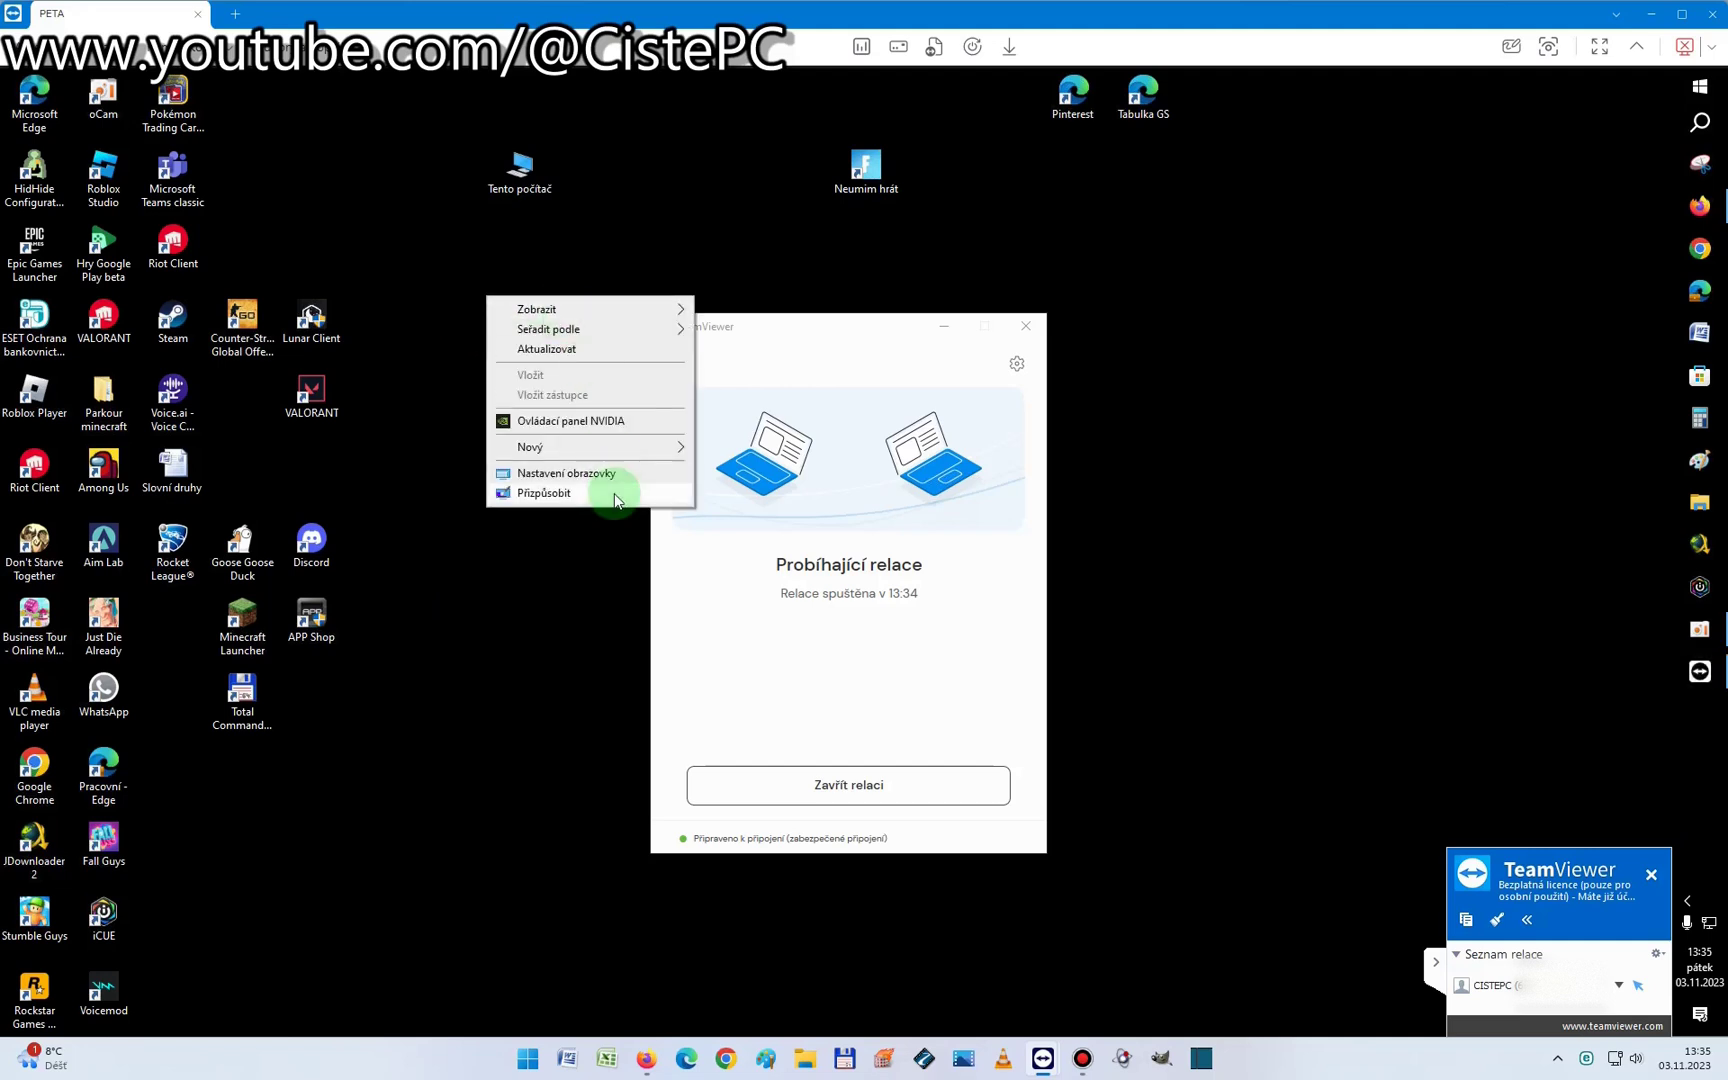
click(1110, 310)
right_click(1118, 318)
click(1300, 240)
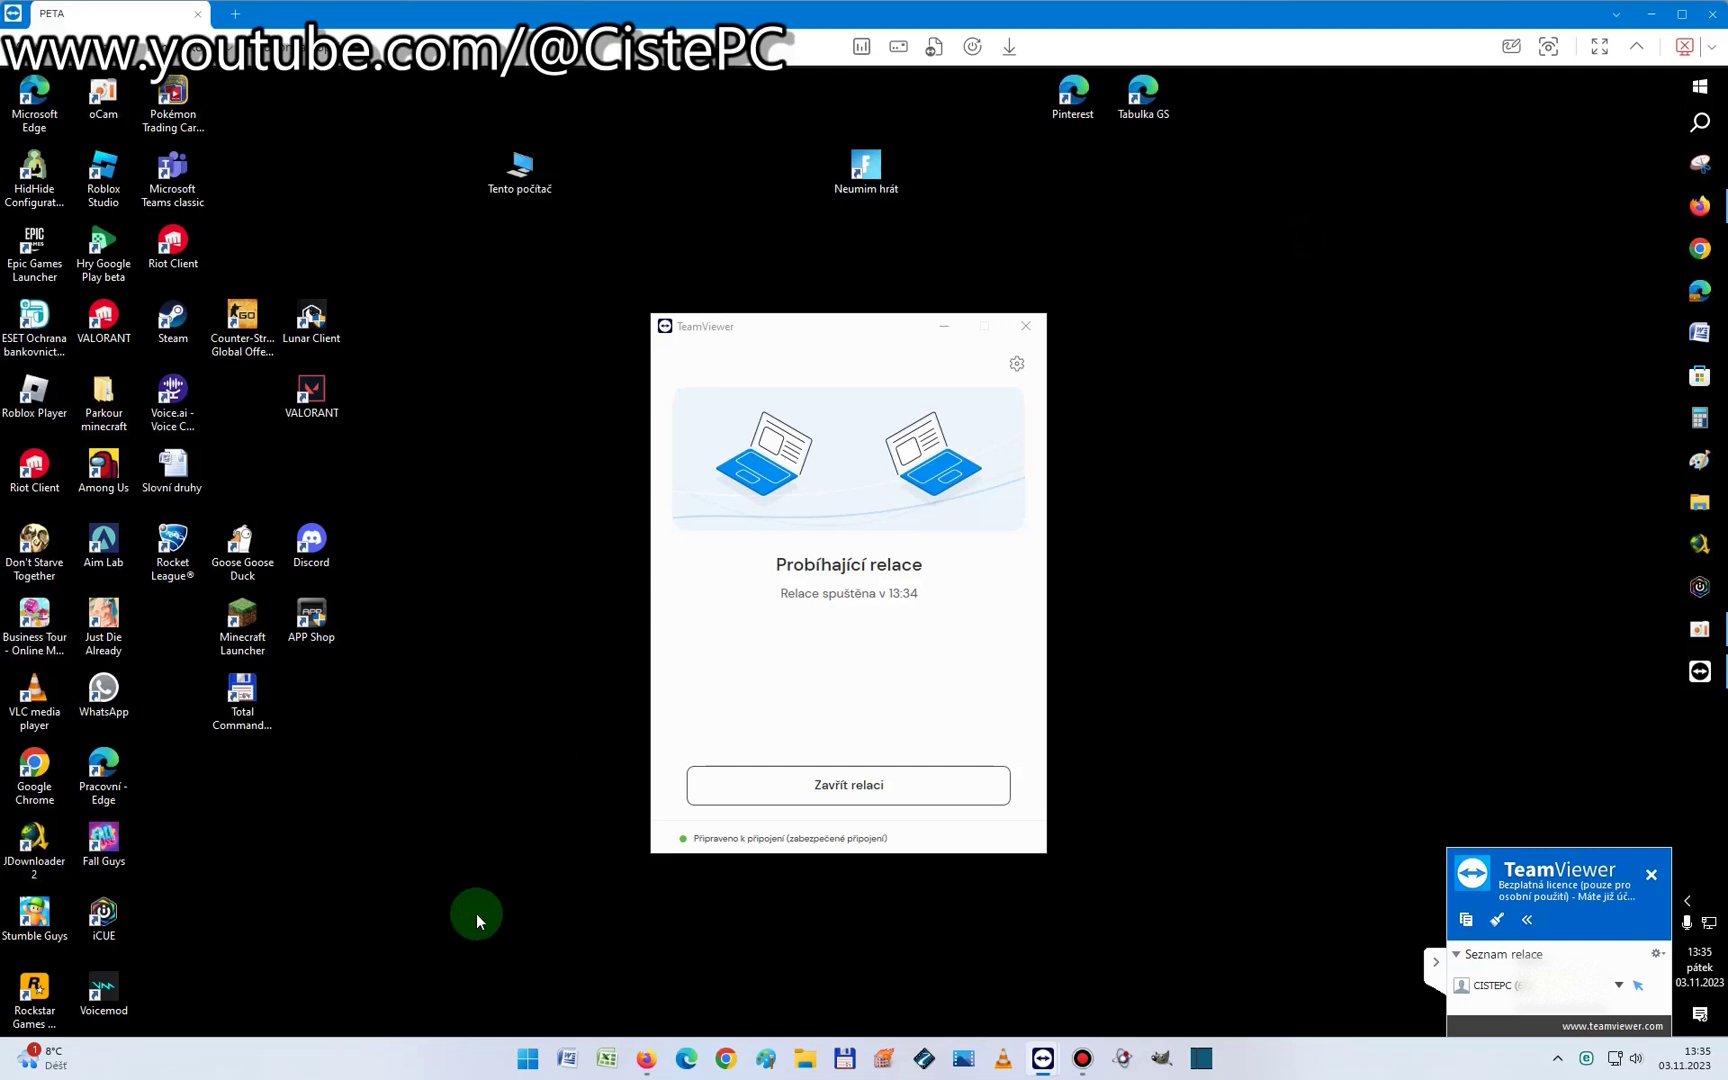
click(1701, 90)
mouse_move(1118, 558)
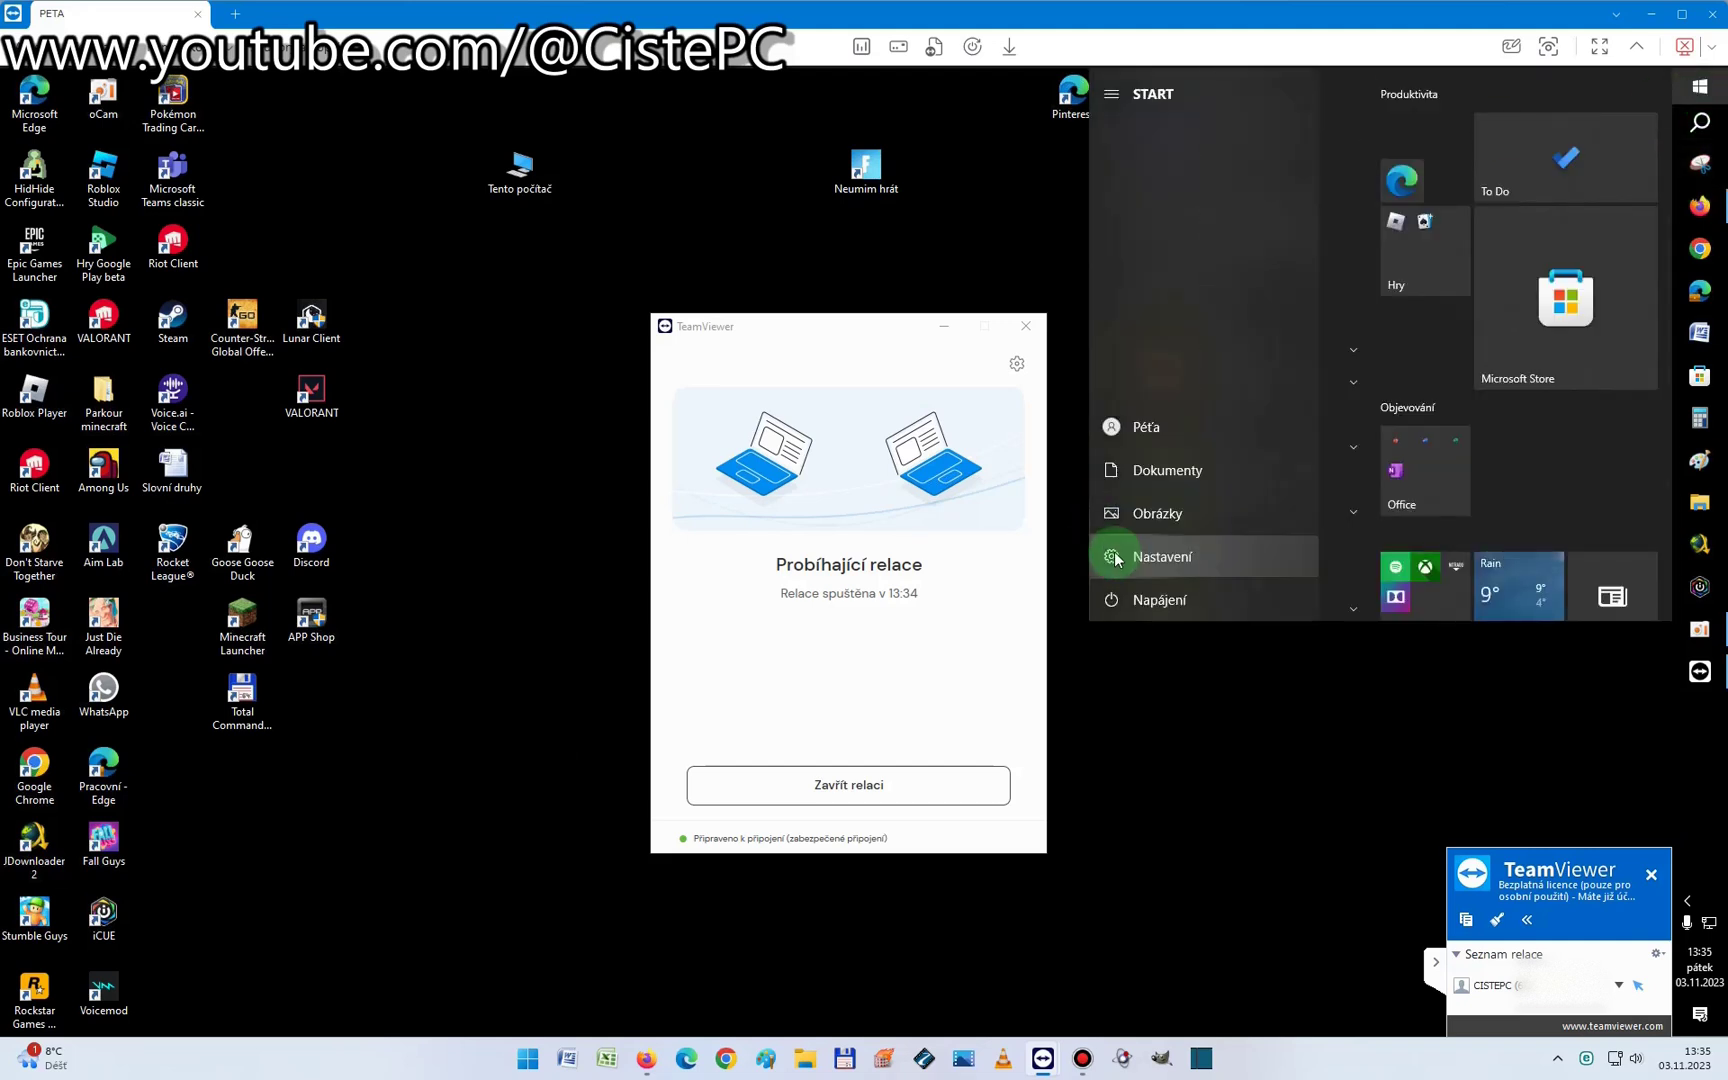
click(1143, 805)
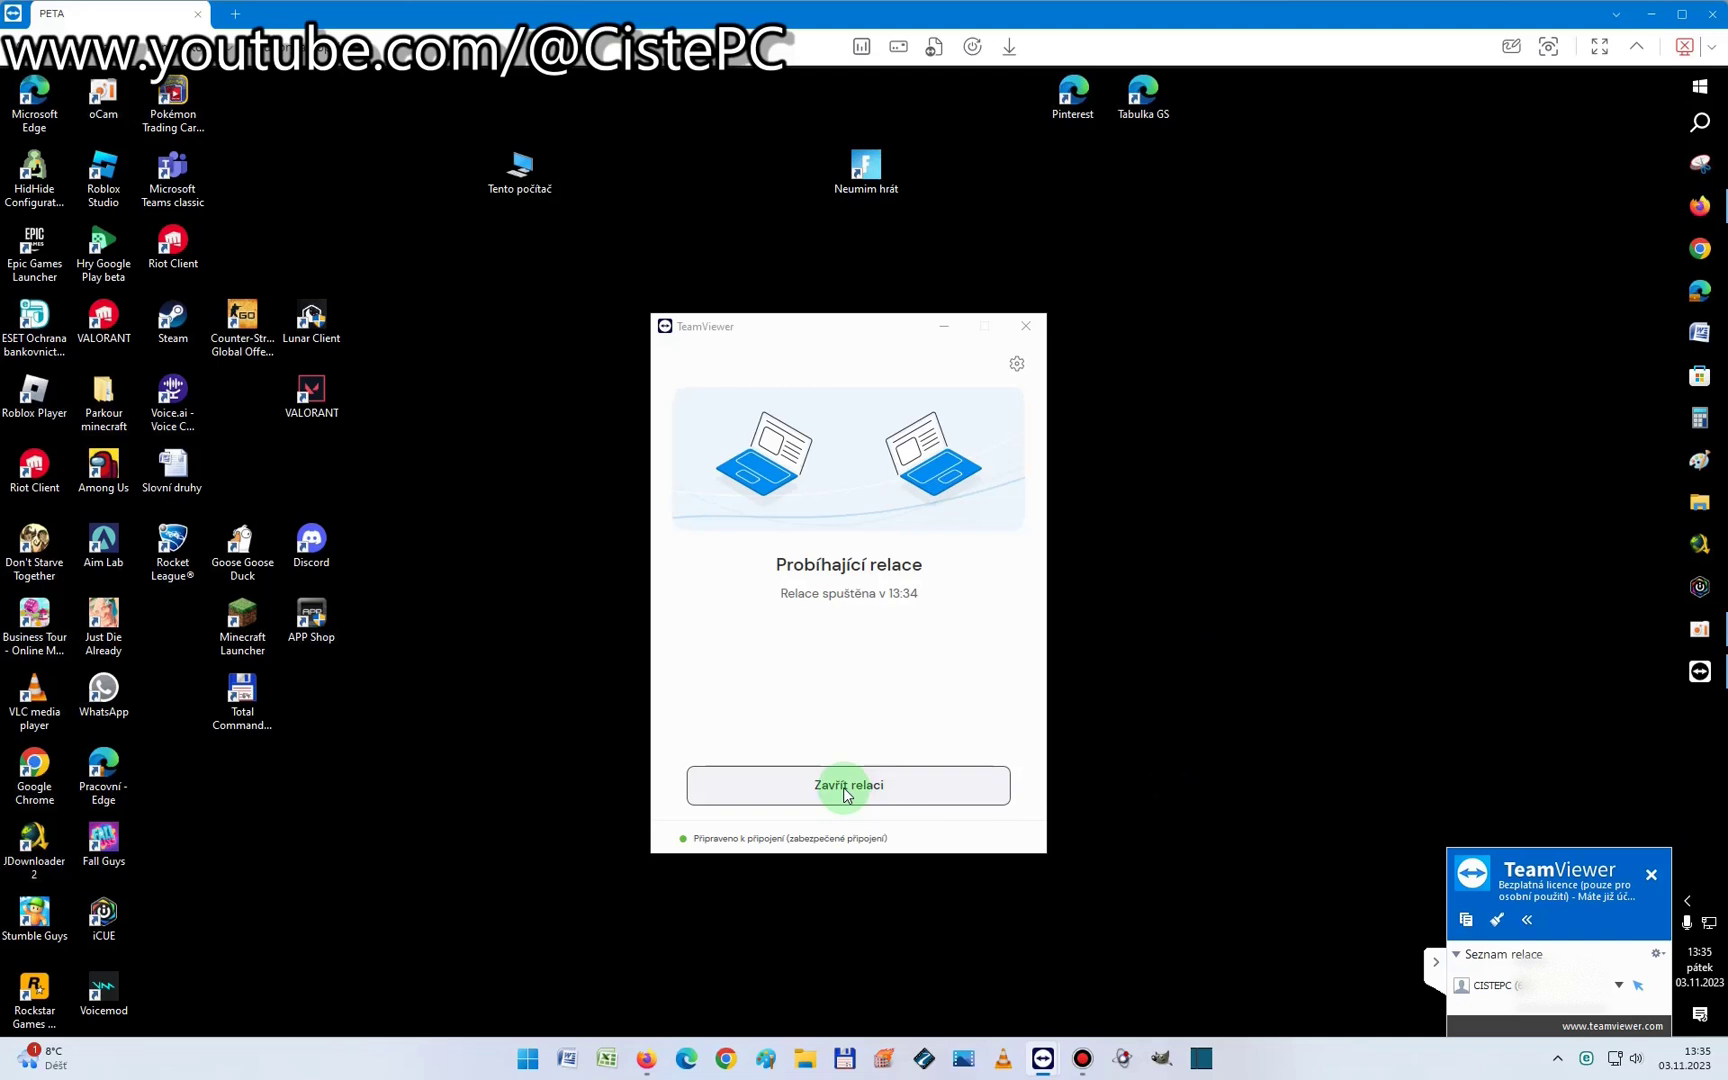
- Close the remote support session with confirmation and dismiss the sponsored session notice
click(845, 787)
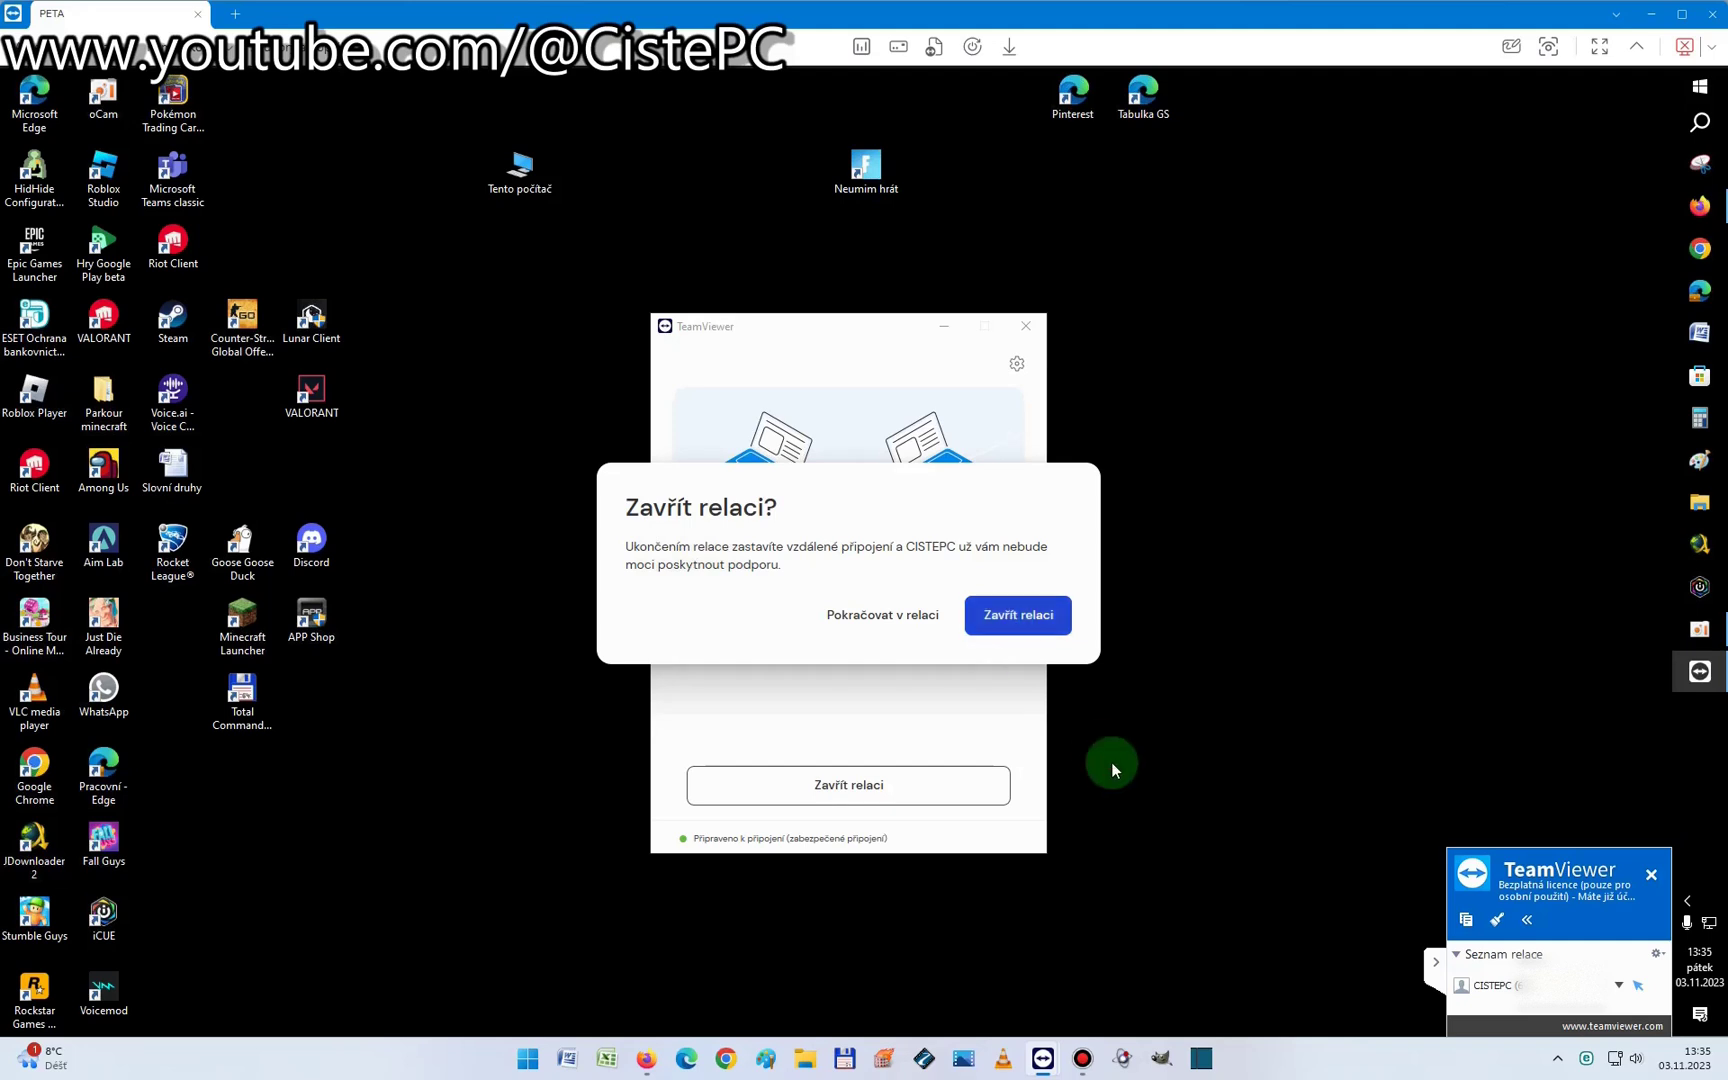
click(1015, 616)
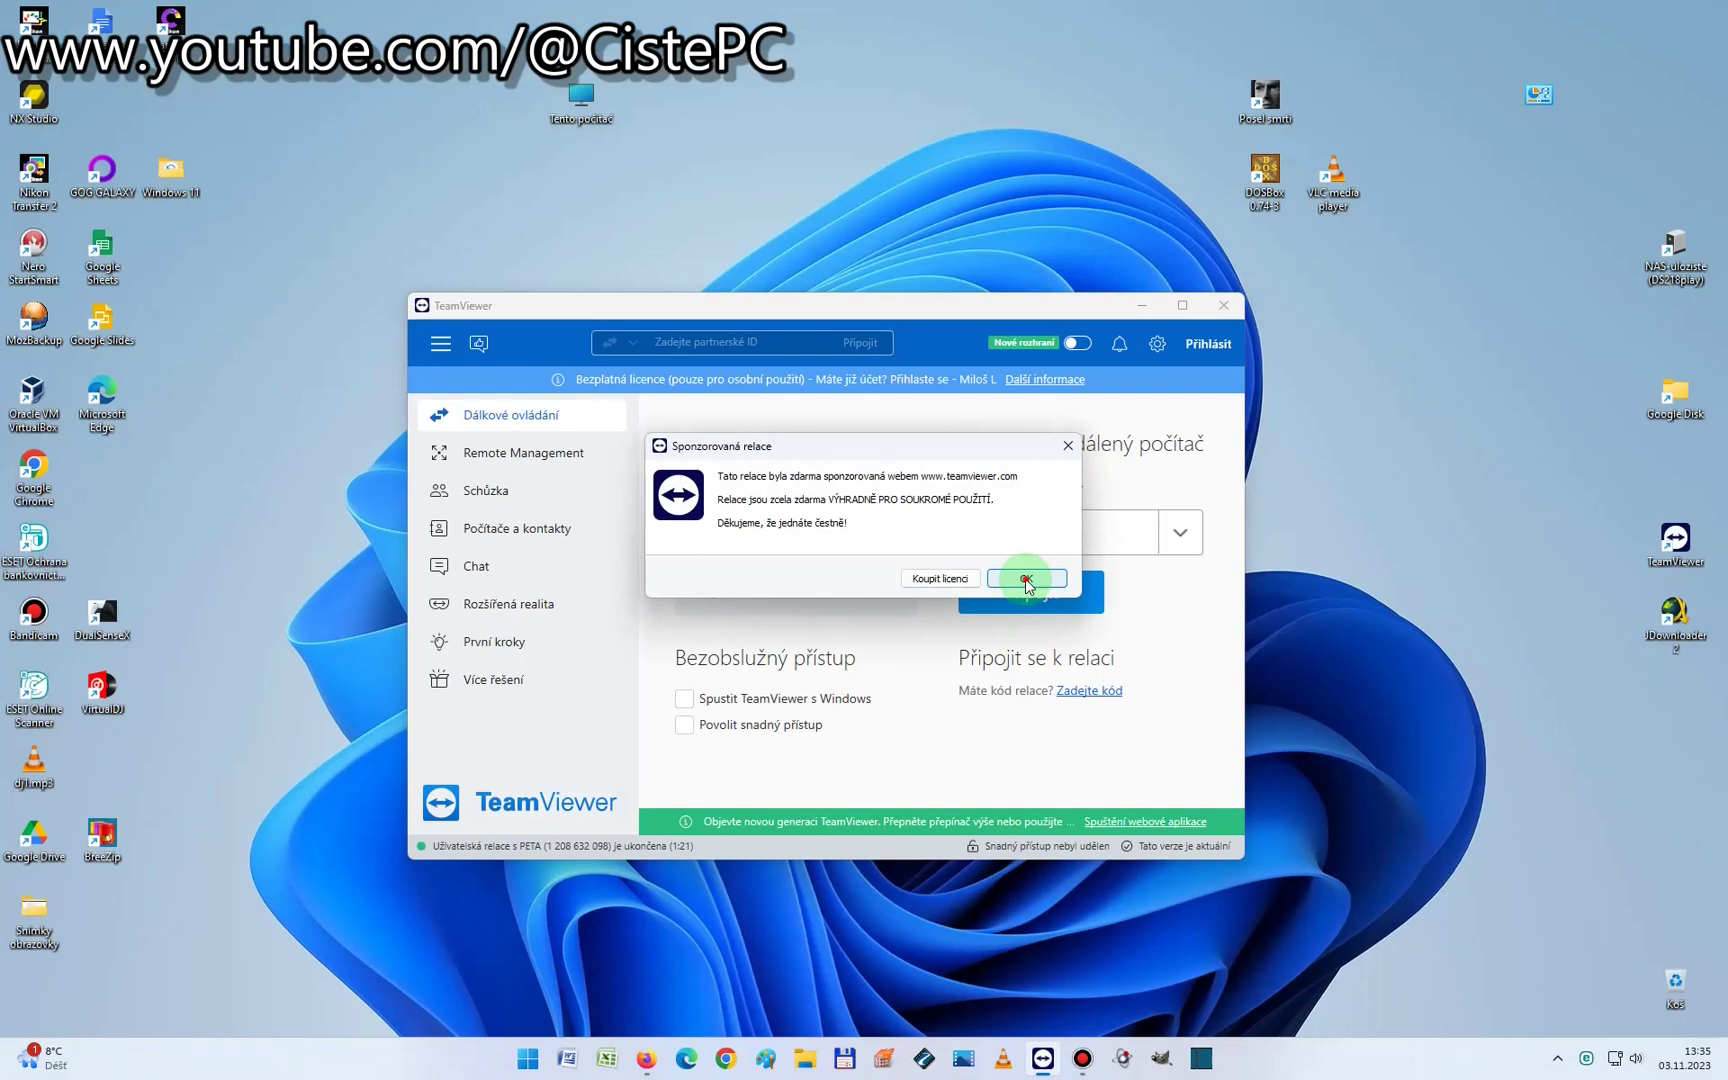
click(1025, 579)
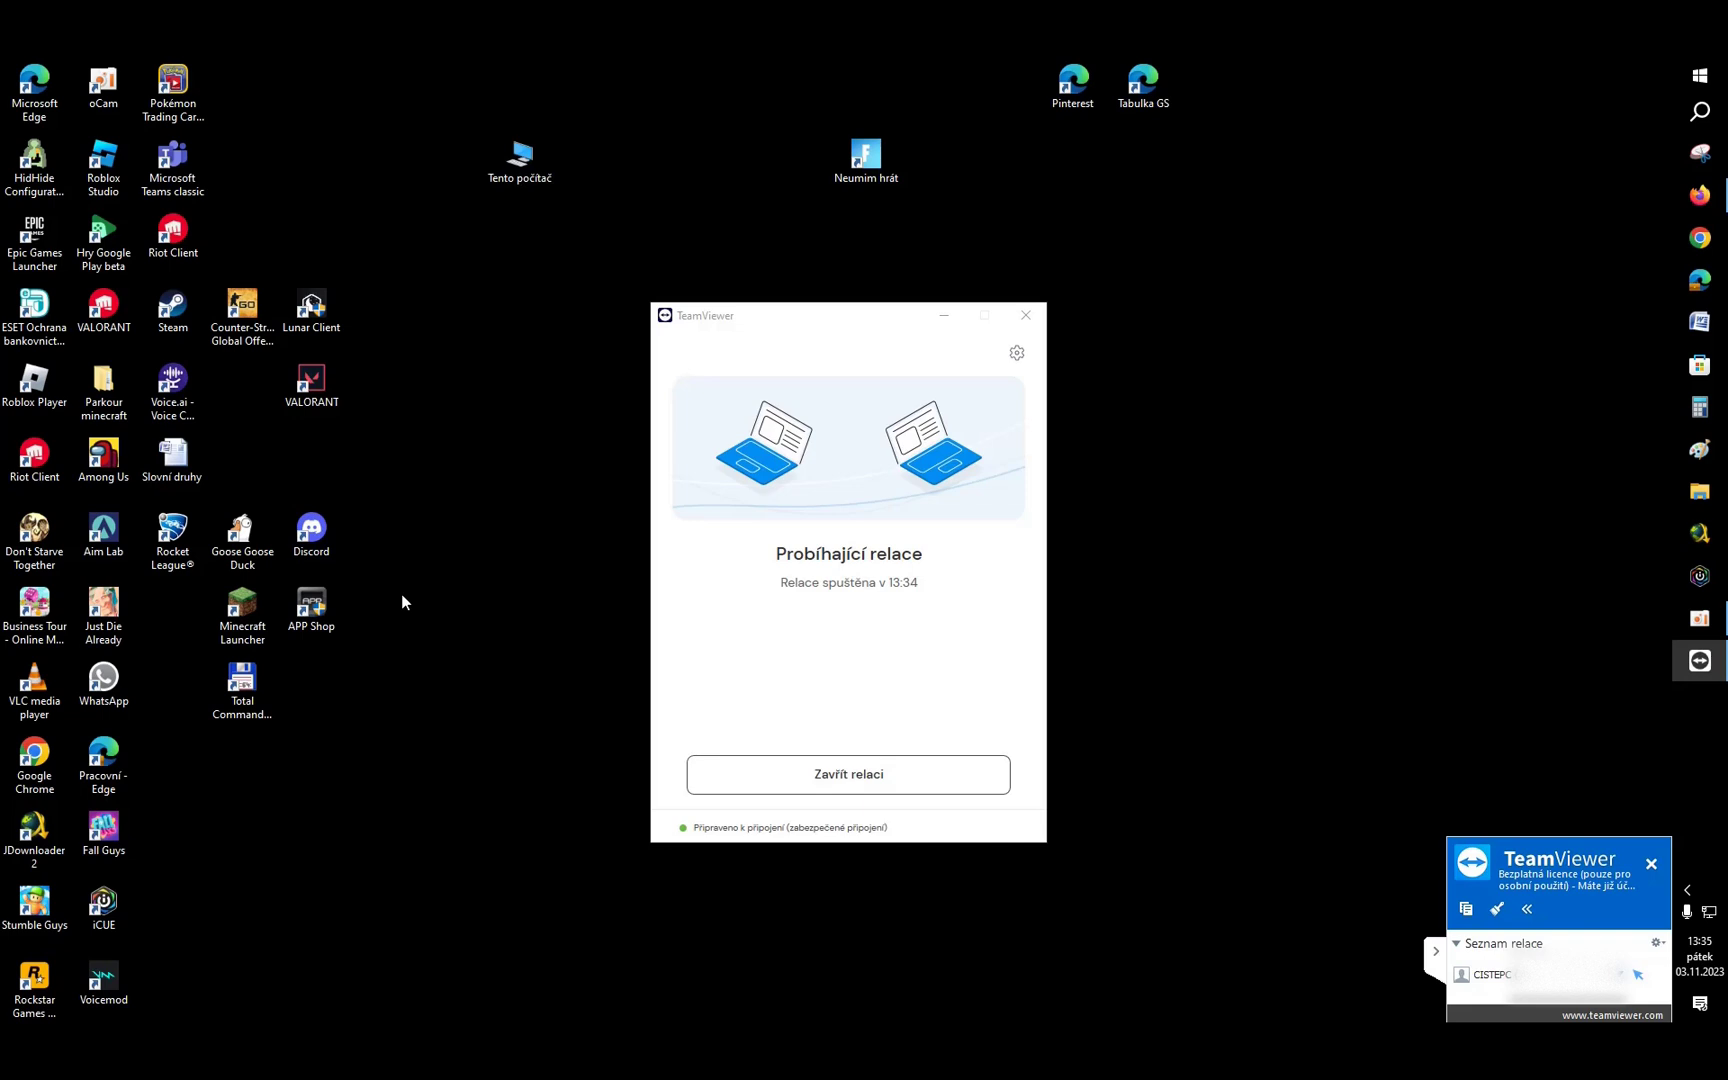
- Check the supported computer's desktop context menu at two spots and its expanded Start menu during the running session
right_click(487, 286)
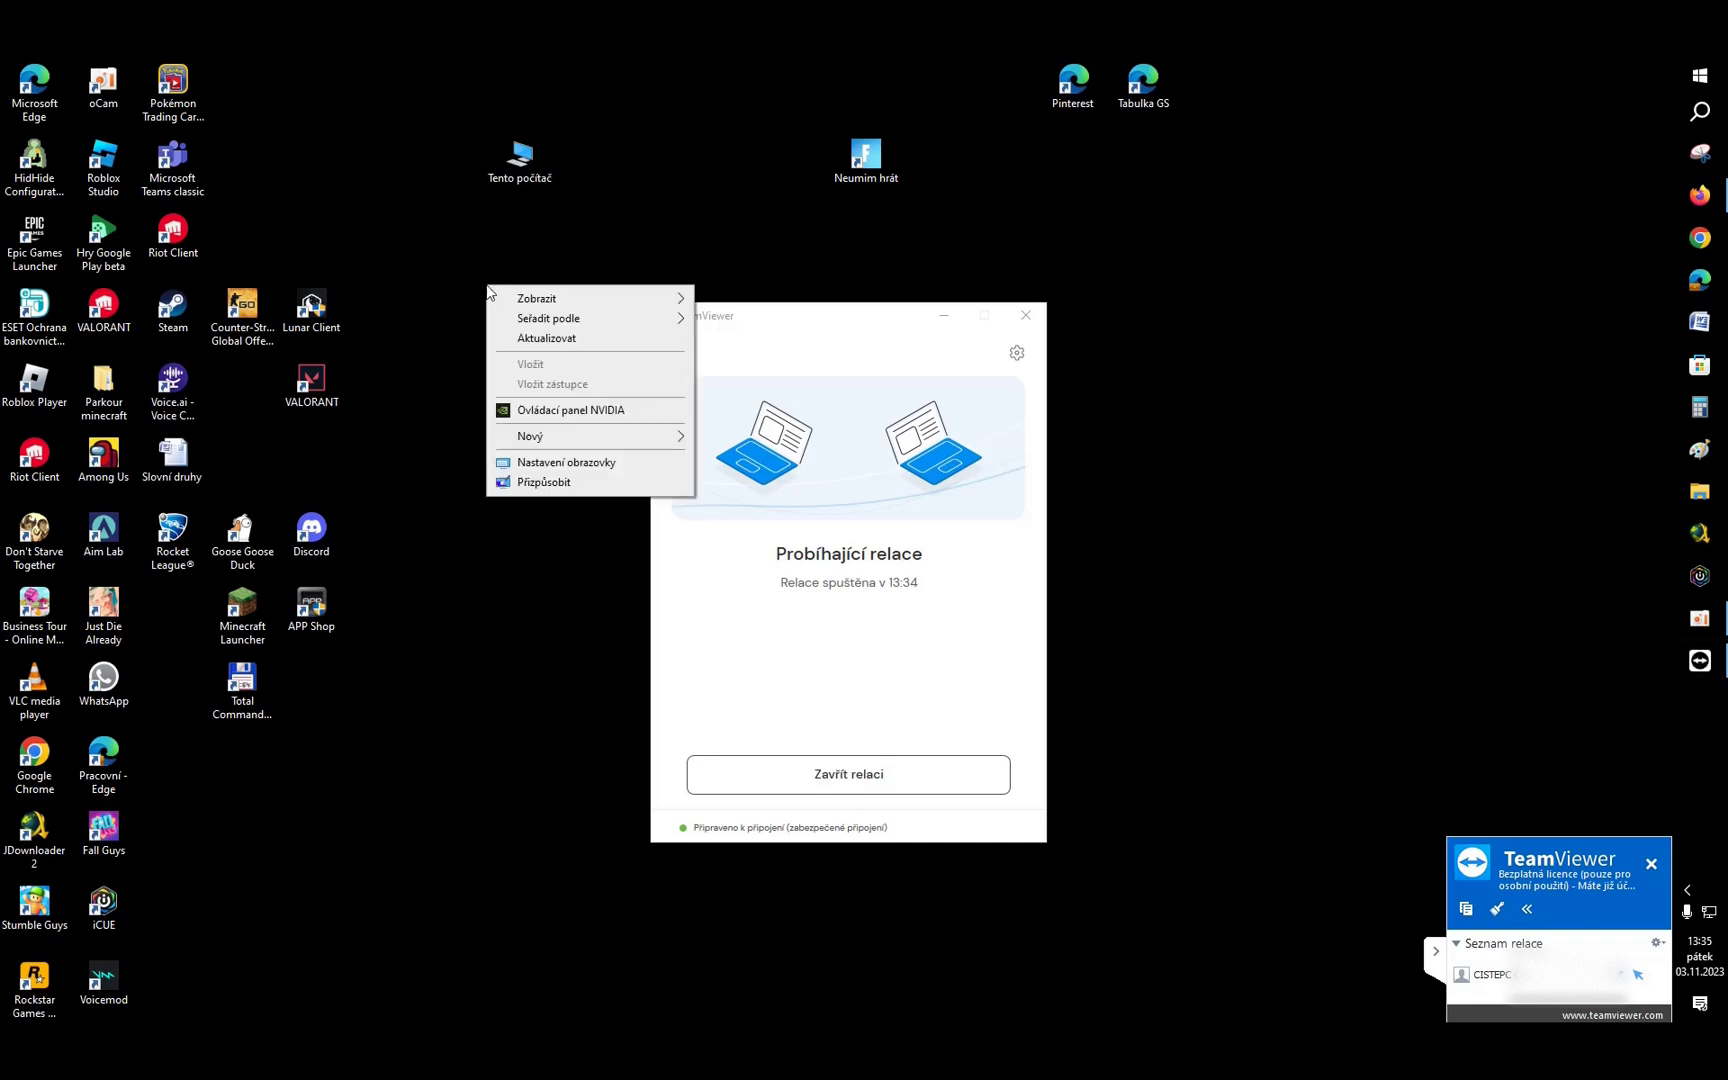
right_click(1119, 306)
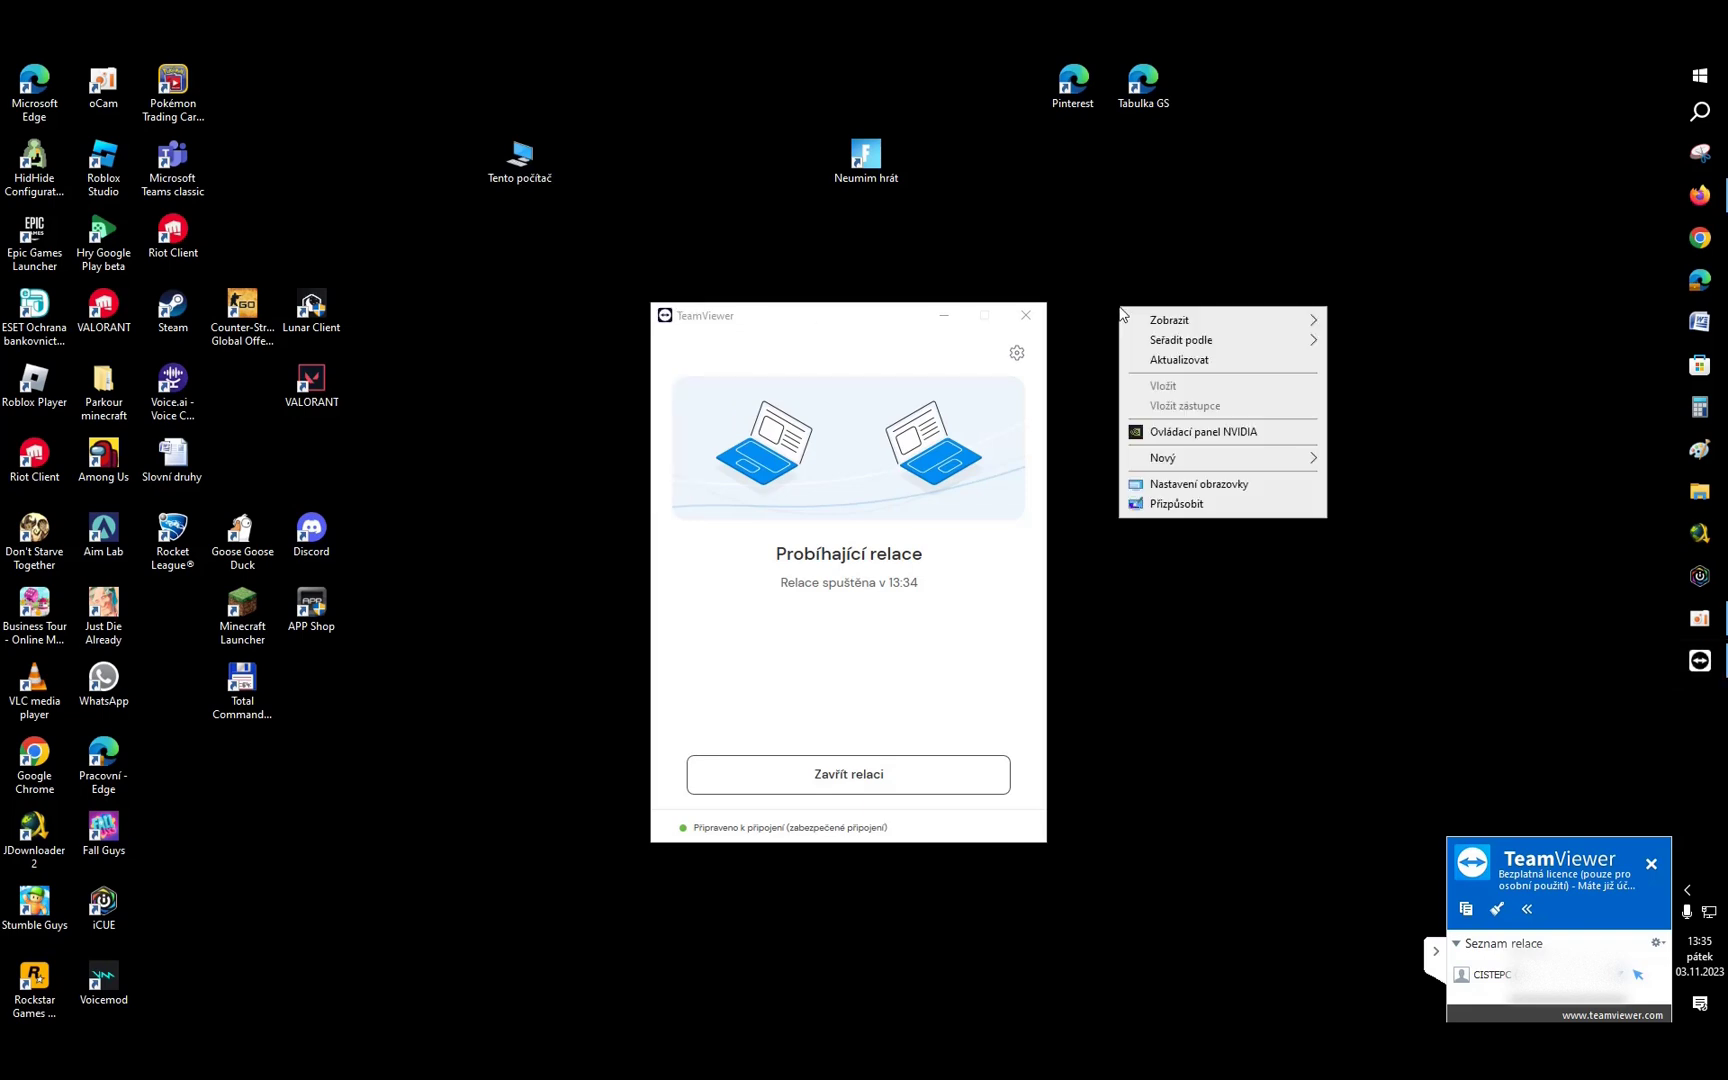
click(1311, 229)
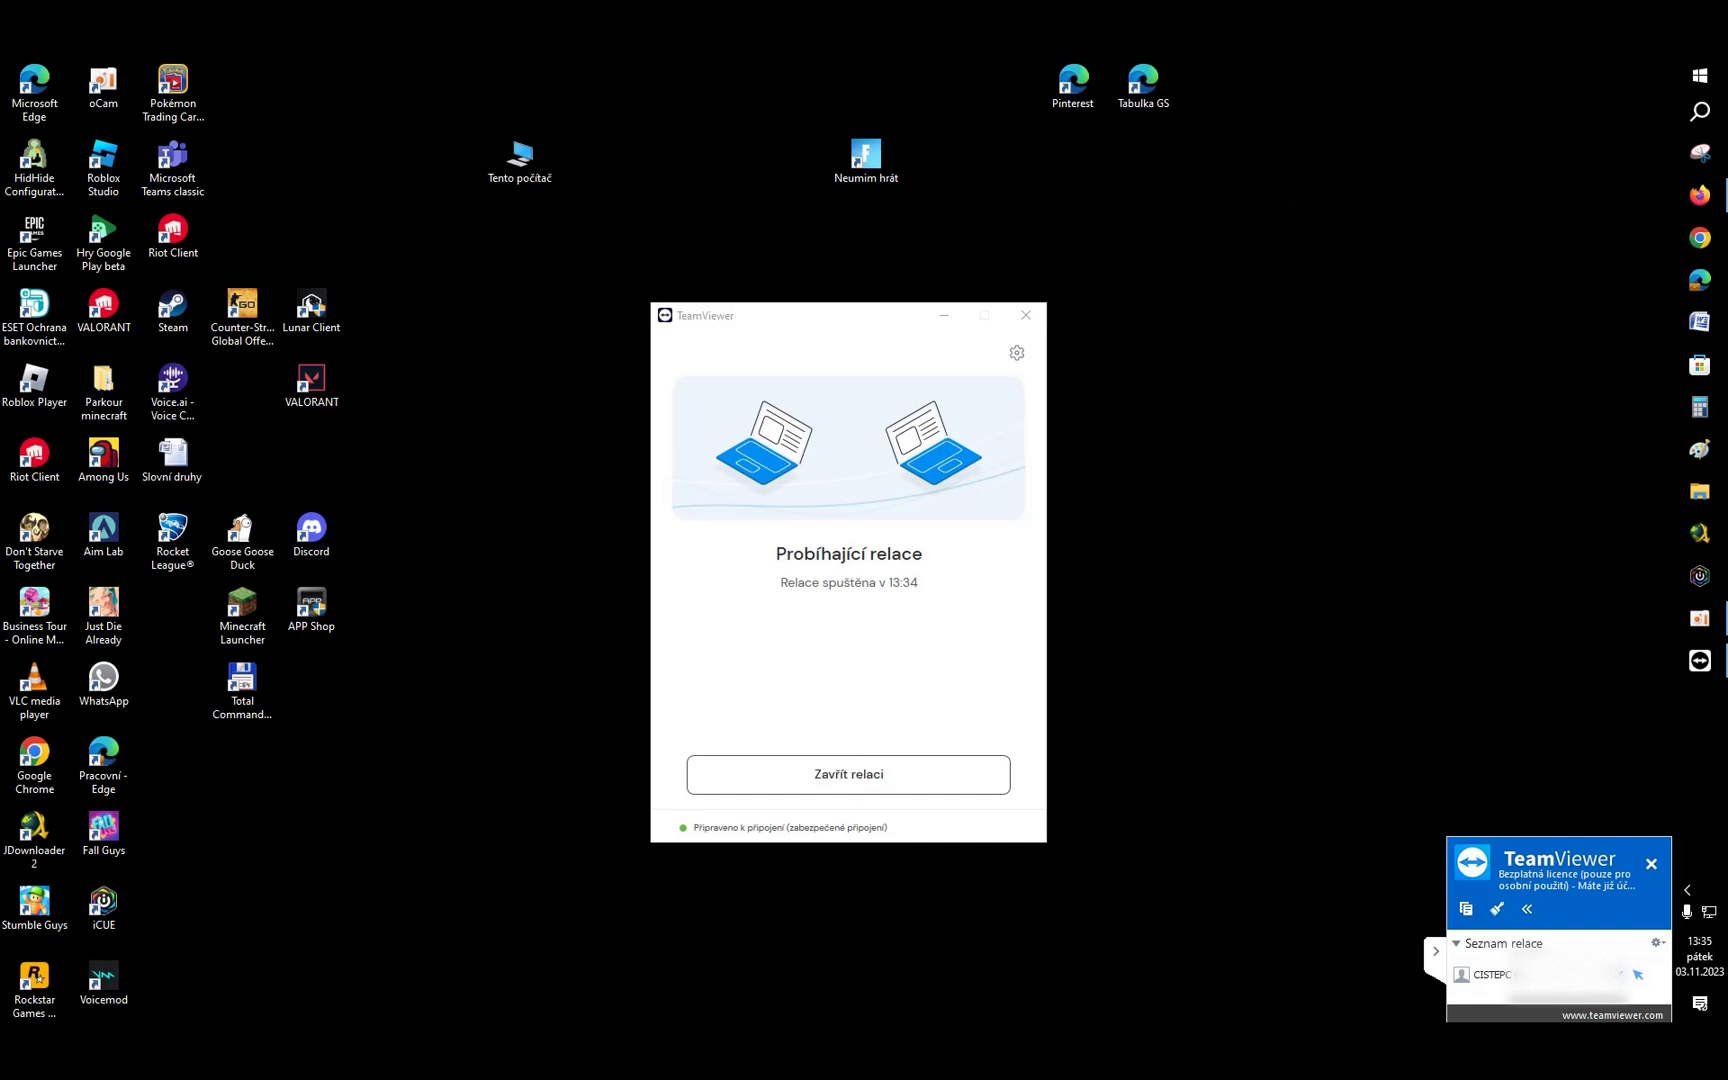
click(1700, 75)
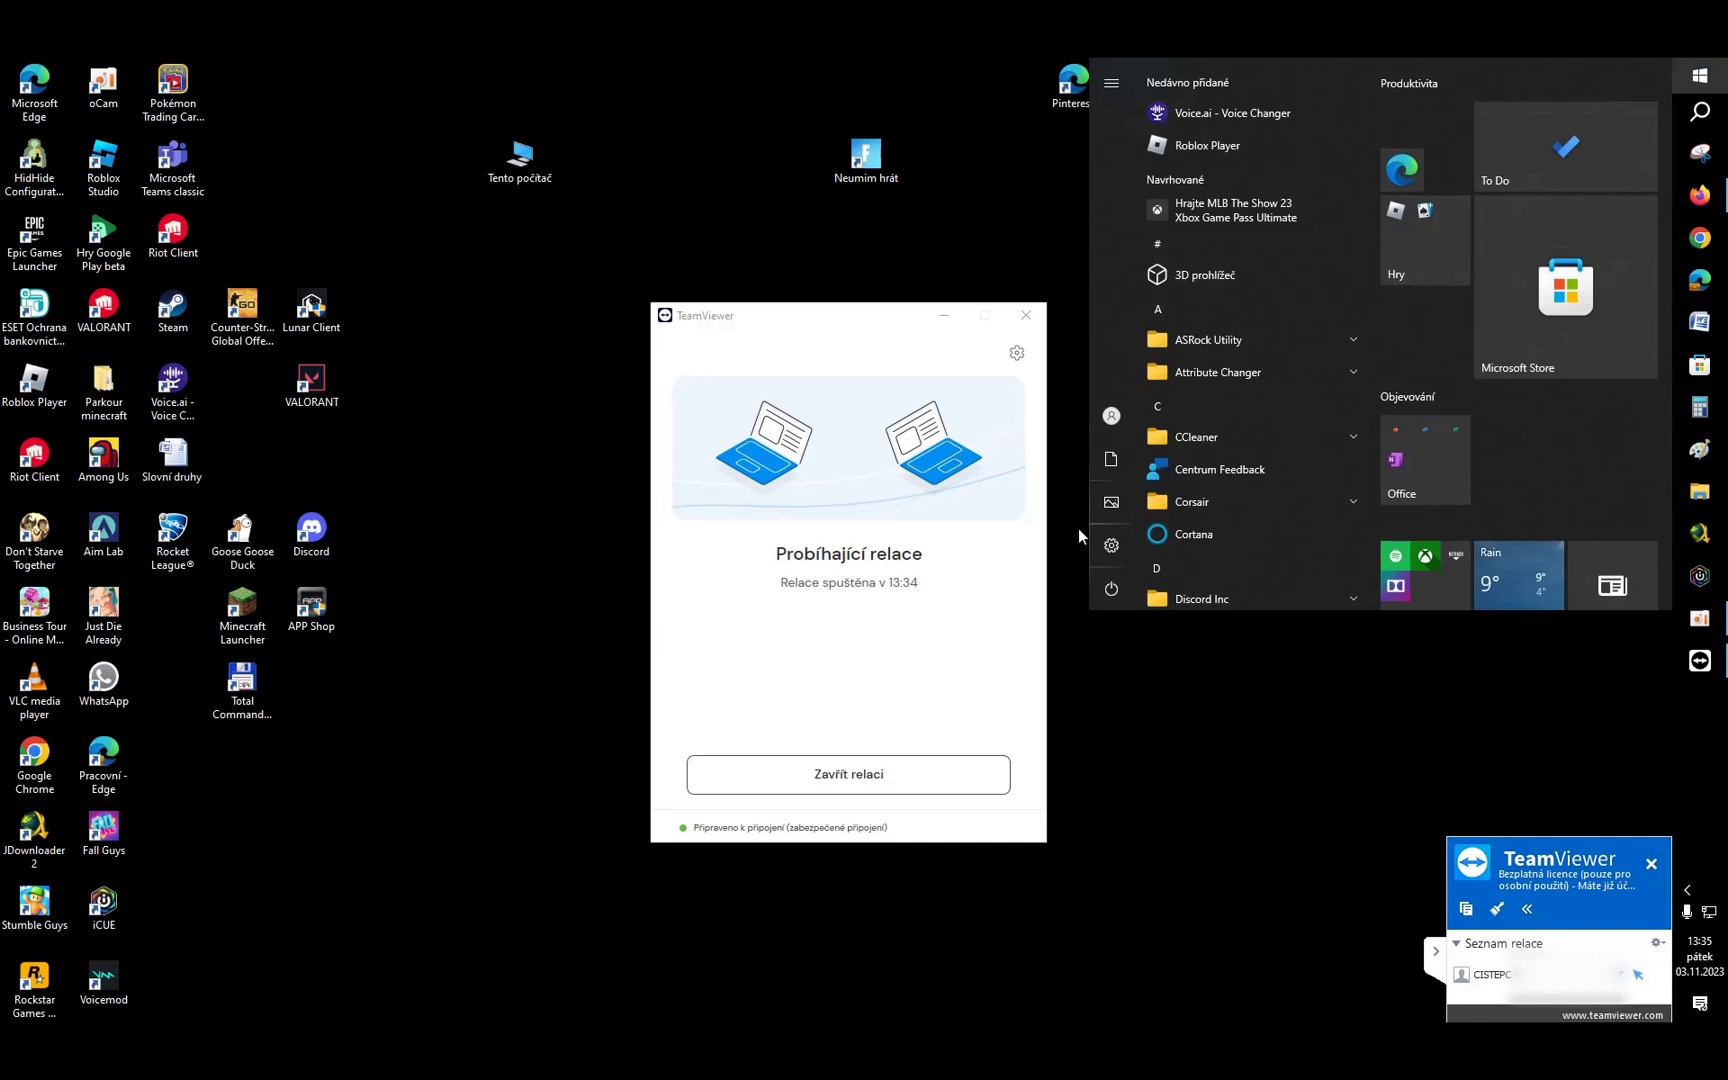
mouse_move(1116, 548)
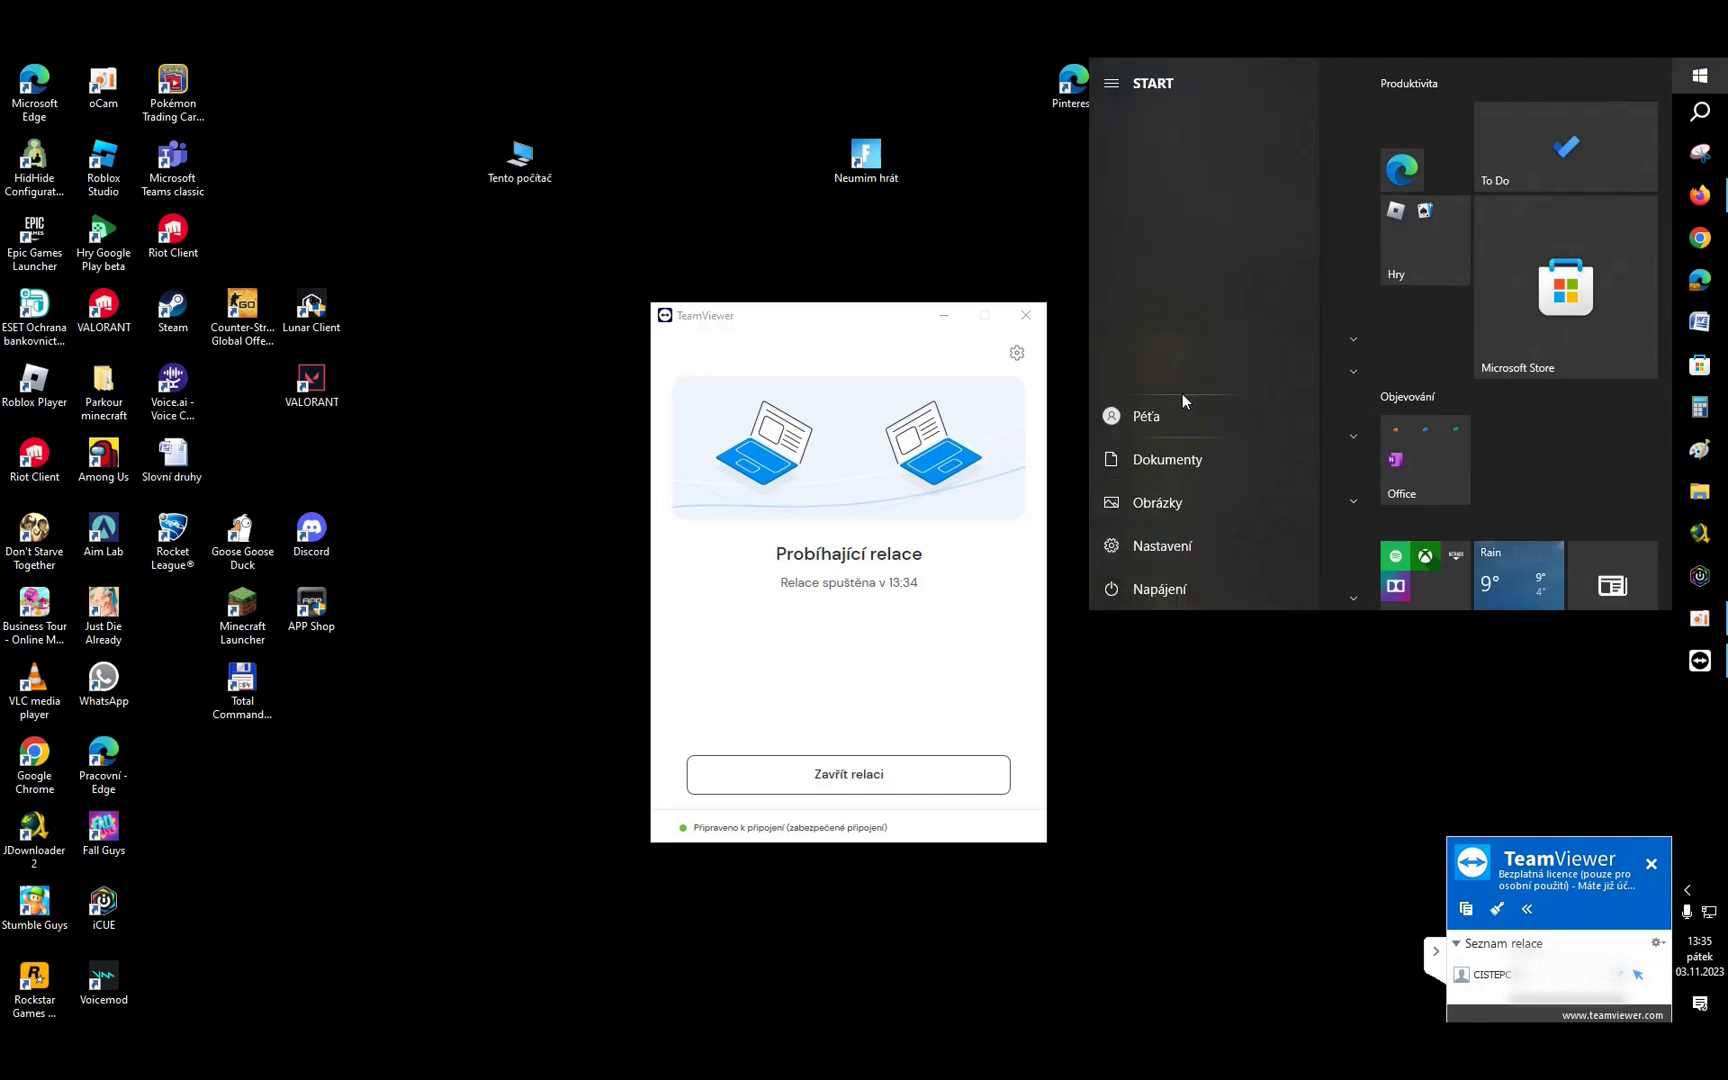
- End the running session from the QuickSupport window on the supported computer and confirm closing it
click(848, 775)
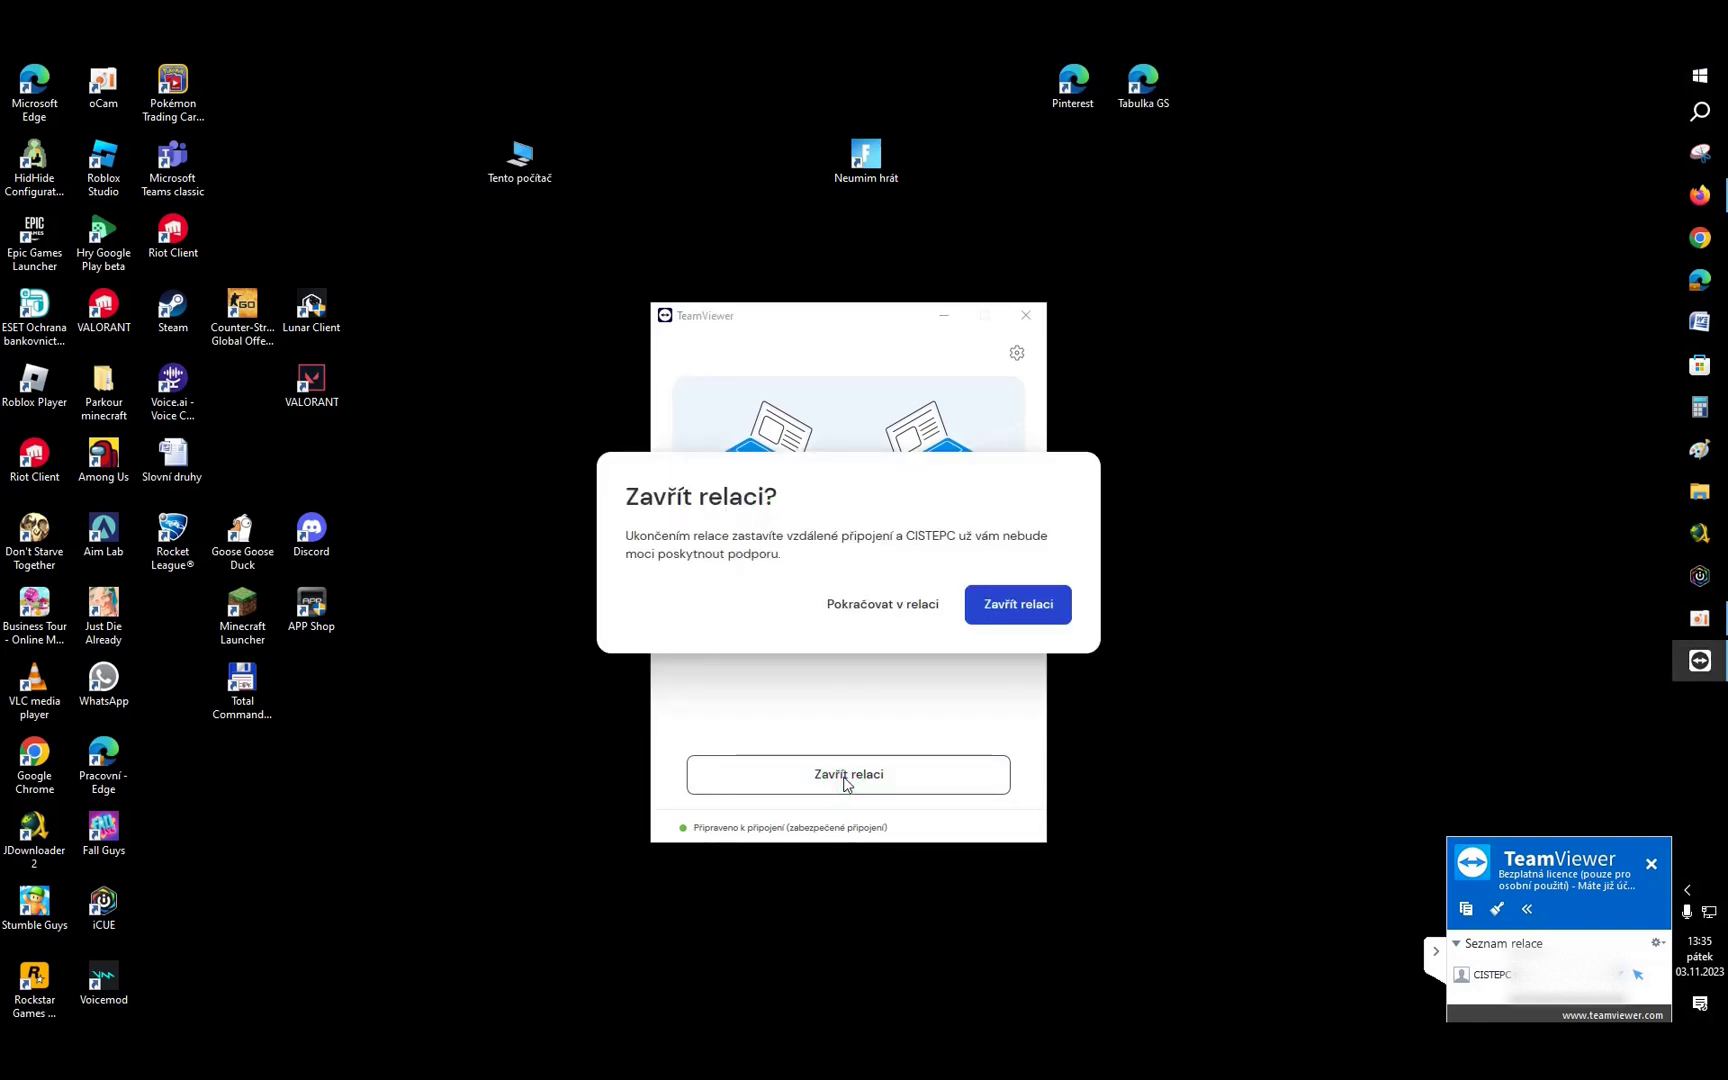
click(1012, 606)
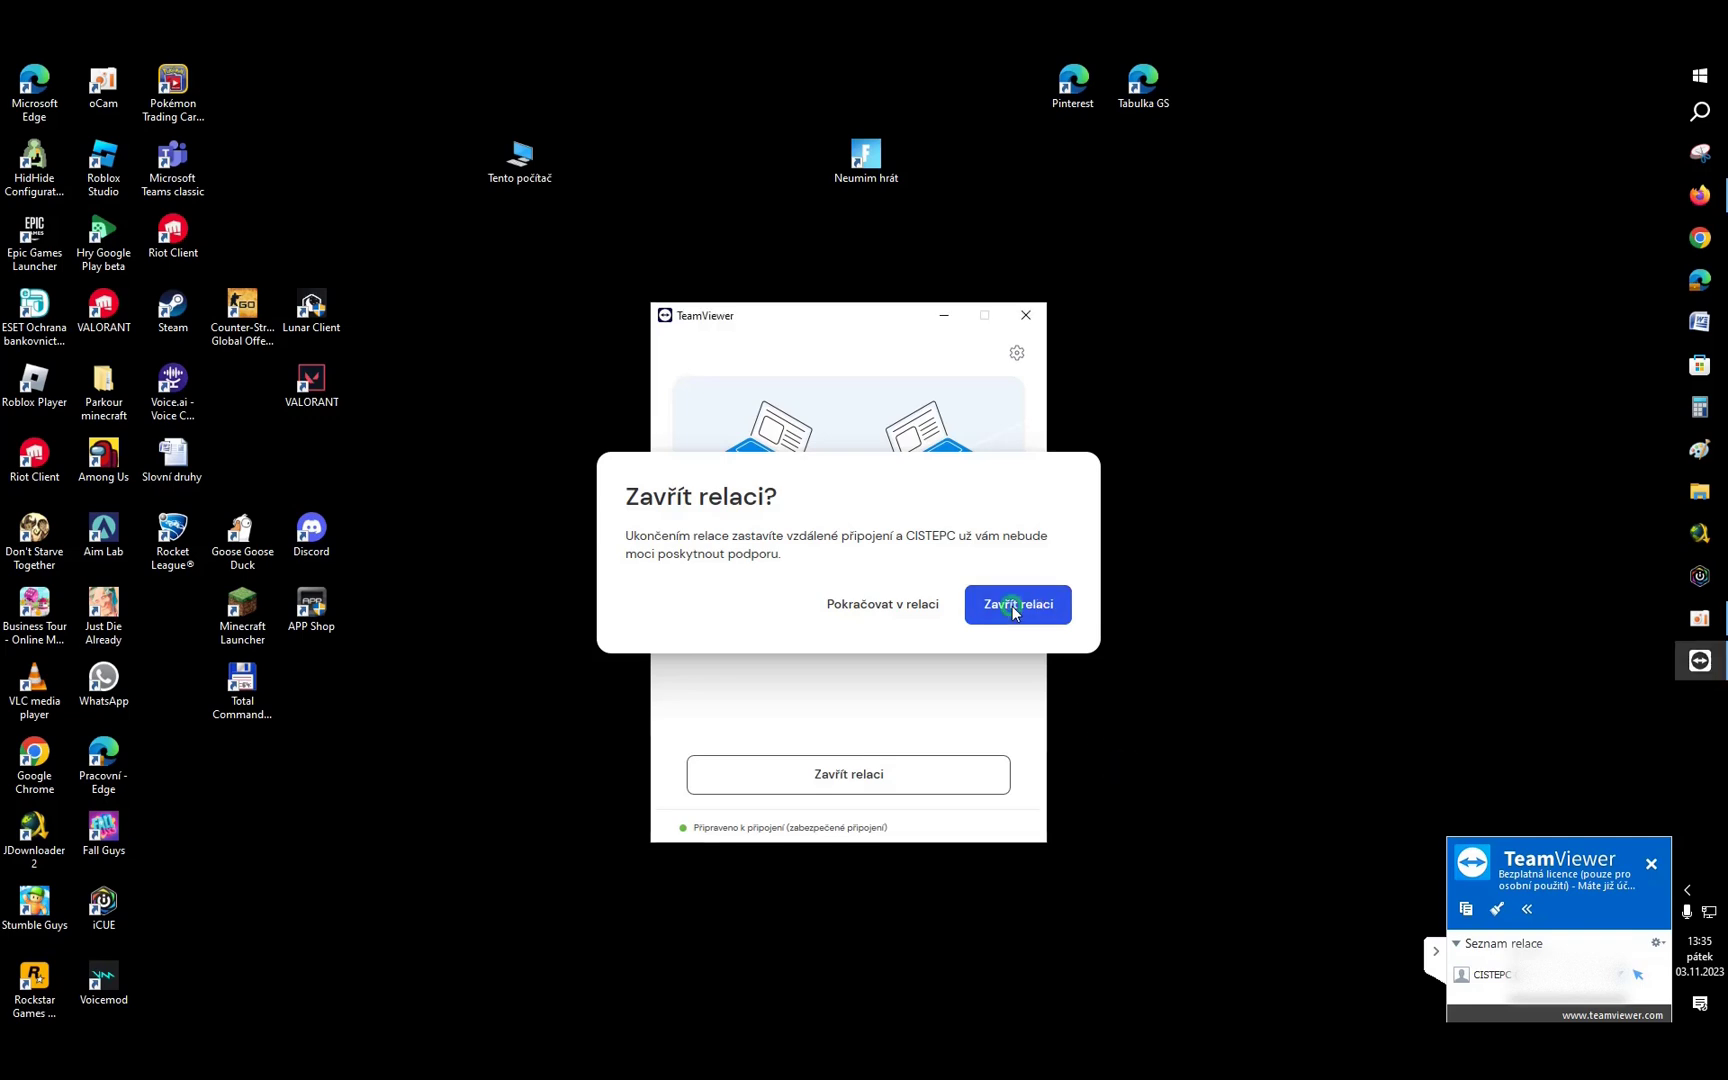